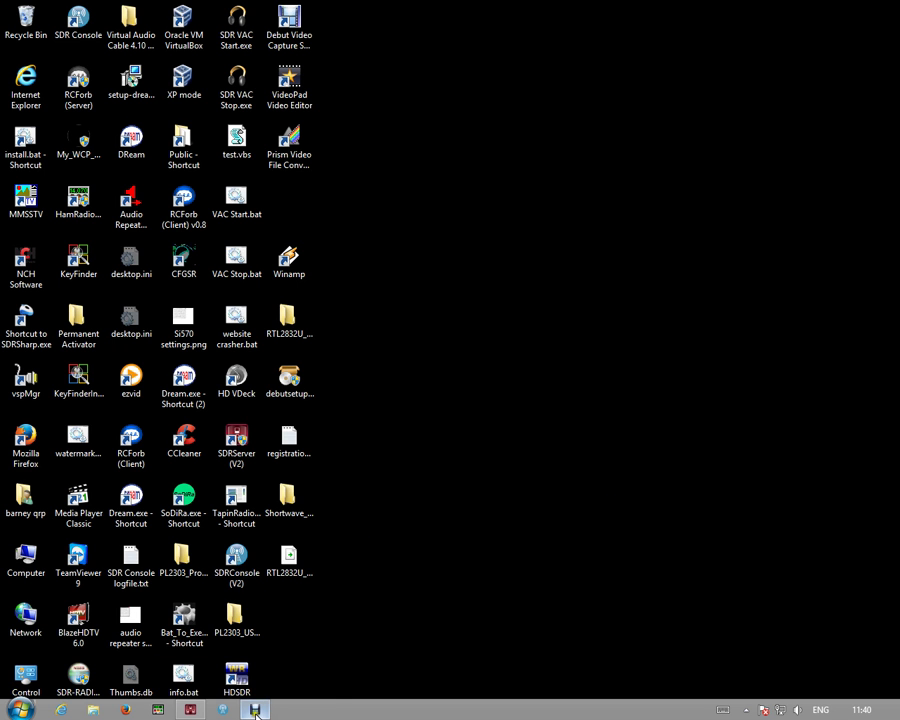
# Launch SDR Console (V2) and open the radio definitions from the radio selection window
pyautogui.moveTo(256, 711)
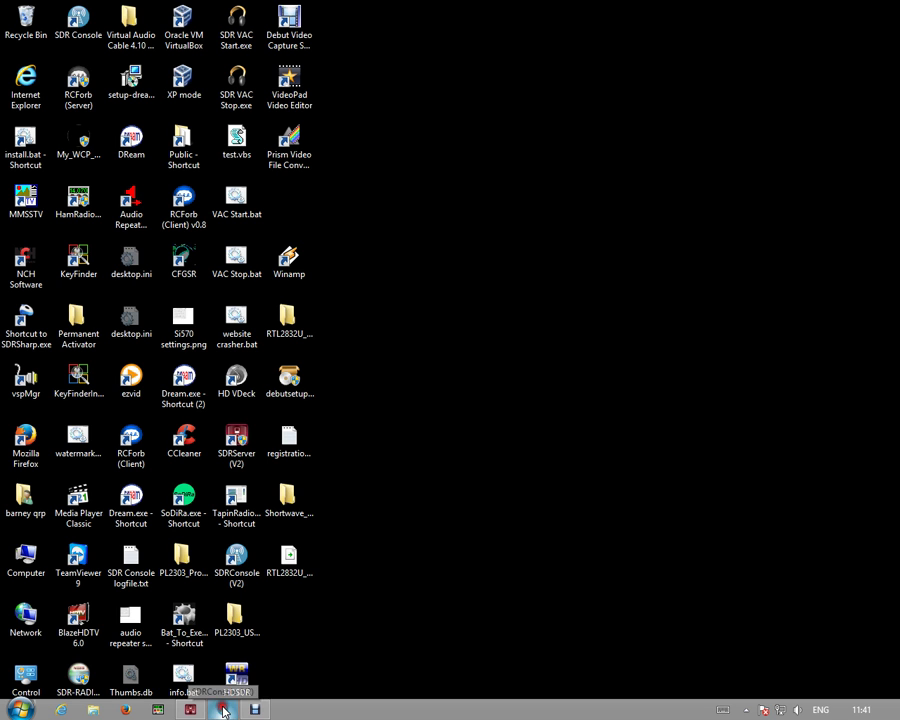
pyautogui.click(223, 710)
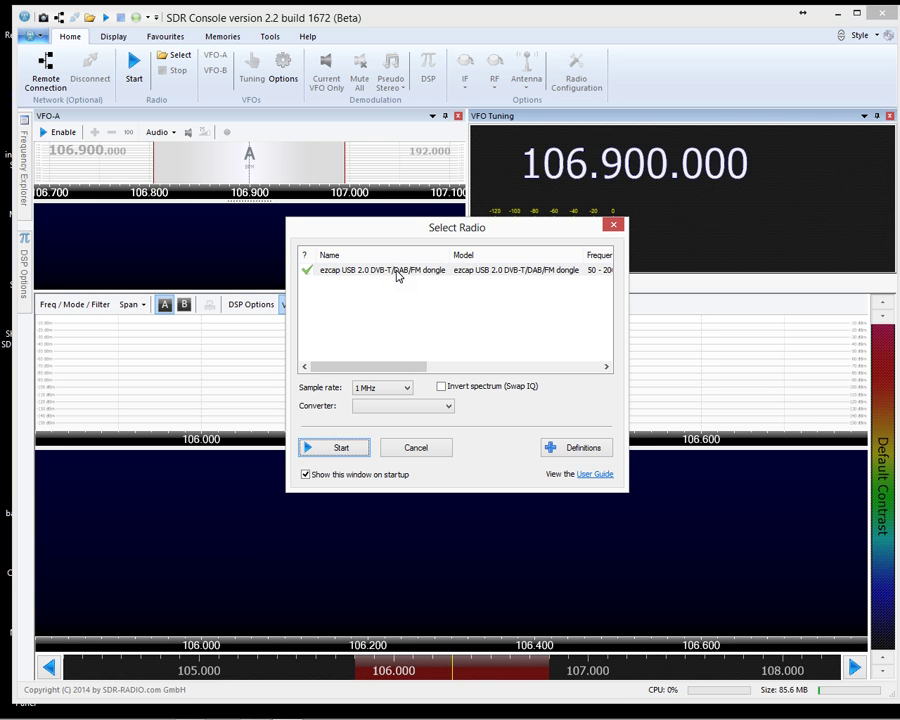
pyautogui.click(583, 448)
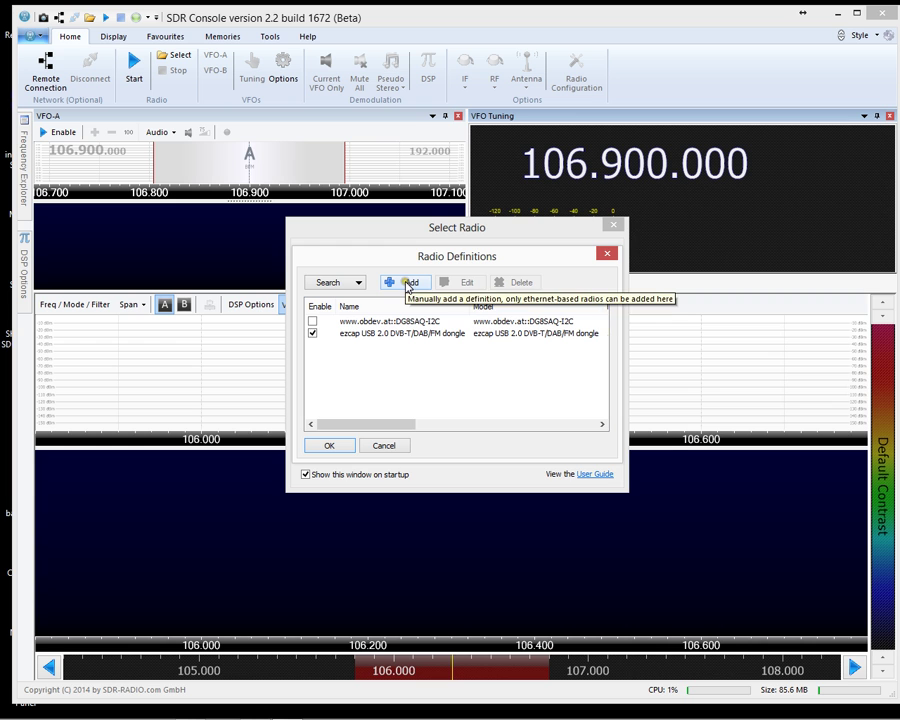
# Glance at the manual radio definition form without adding anything, and search for RTL SDR (USB) radios, accepting the list update
pyautogui.click(407, 287)
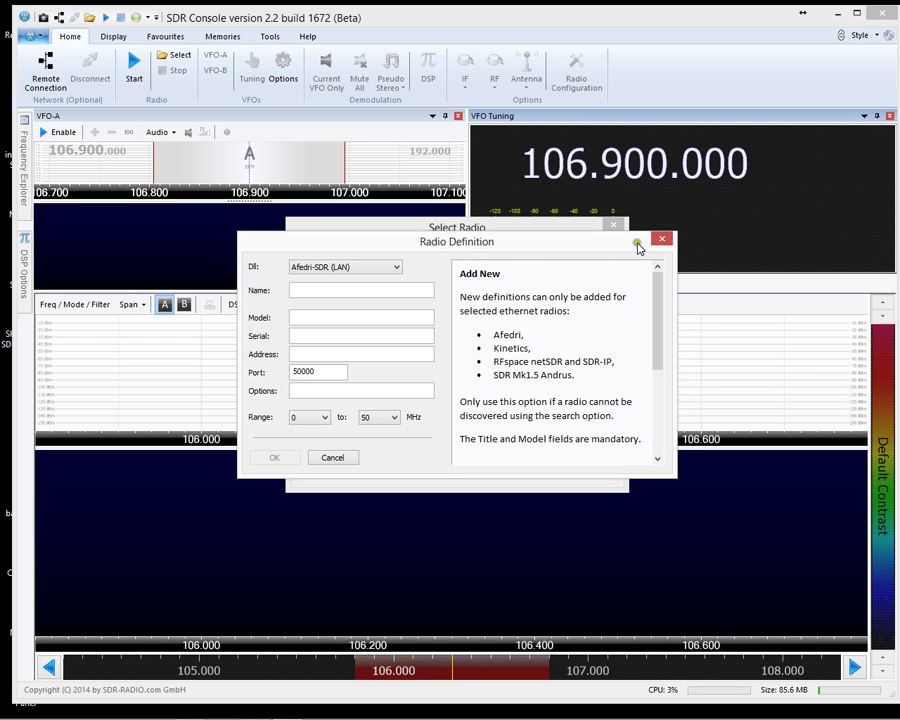
pyautogui.click(670, 238)
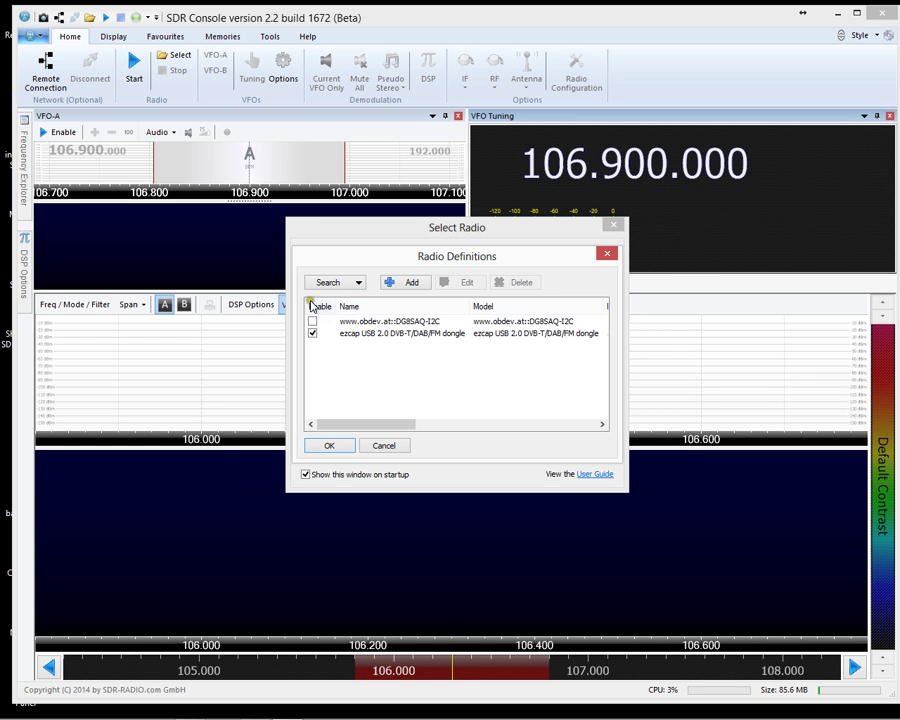
pyautogui.click(350, 288)
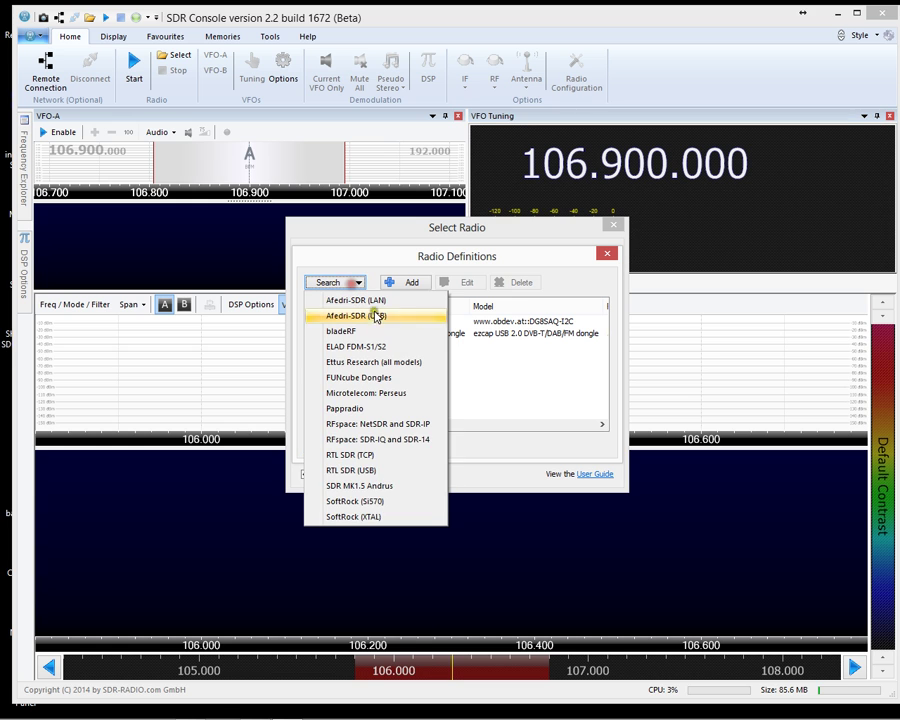
pyautogui.click(372, 471)
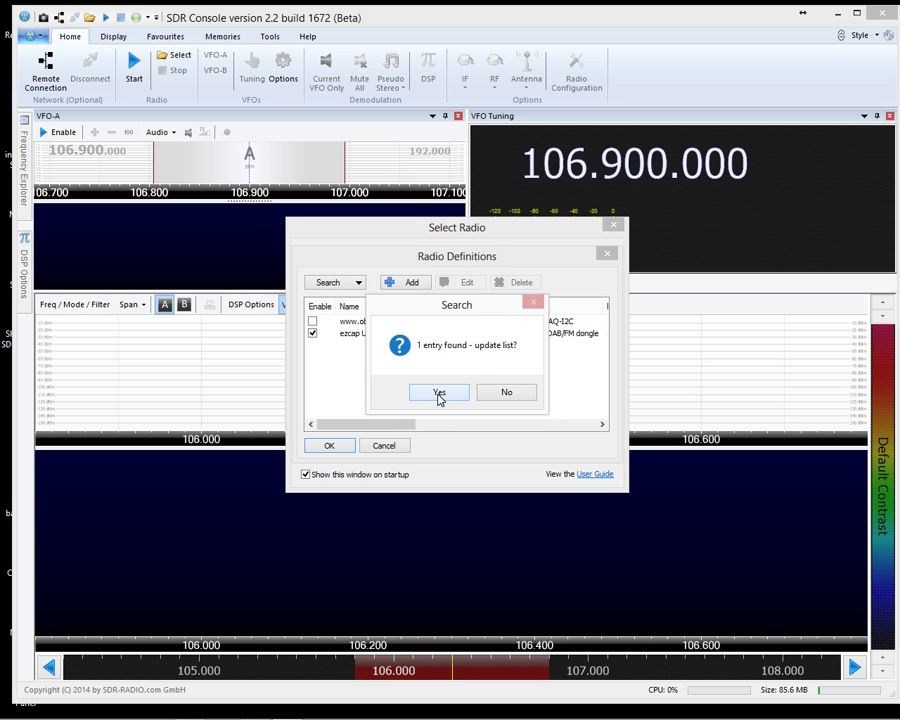
pyautogui.click(439, 394)
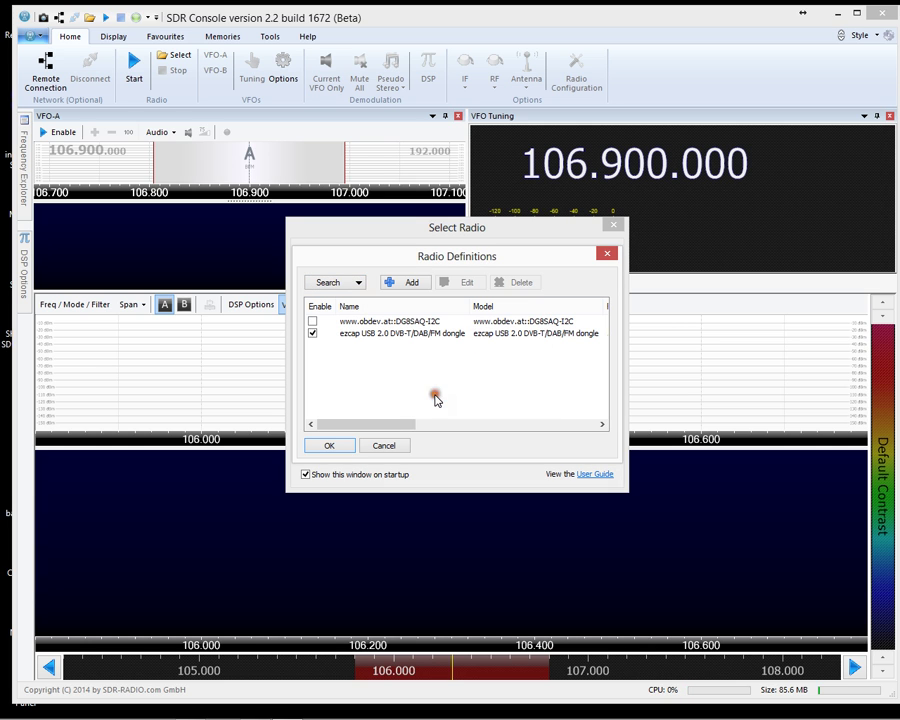
pyautogui.click(427, 334)
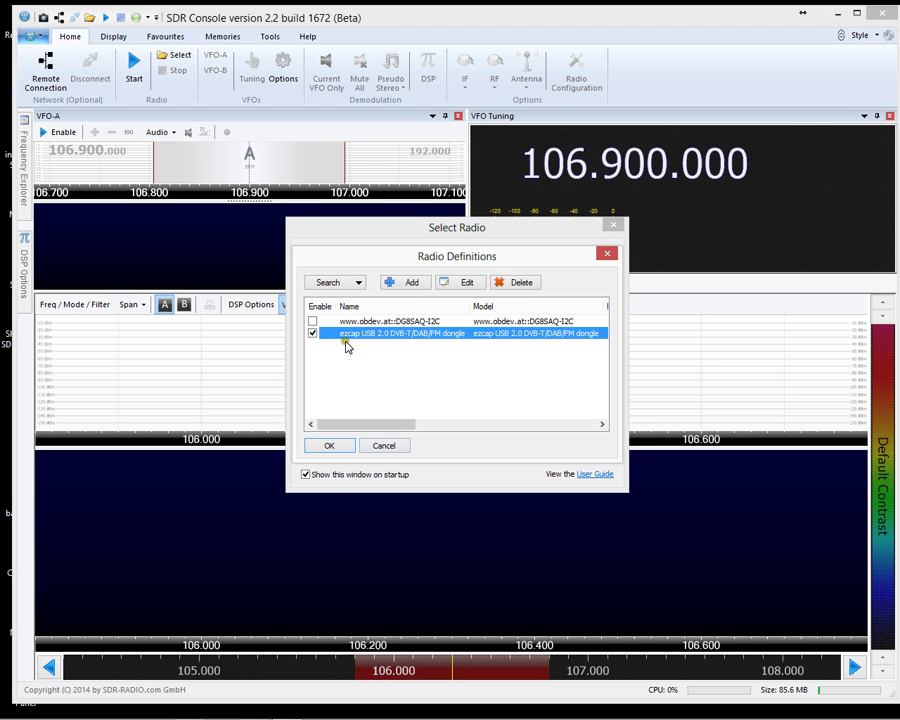
pyautogui.click(312, 321)
pyautogui.click(312, 333)
pyautogui.click(342, 445)
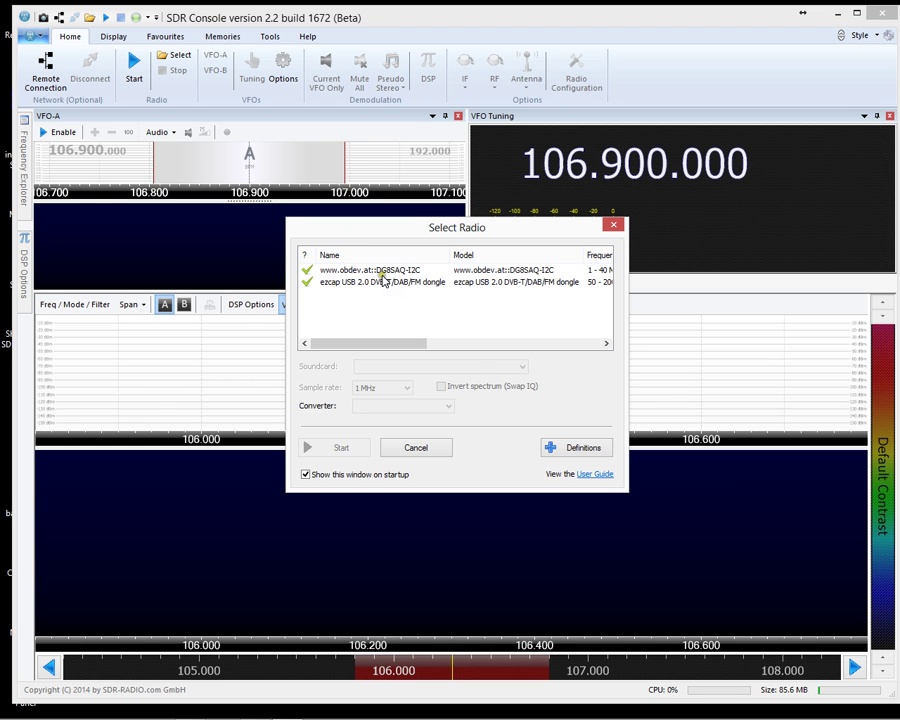
# Set the DG8SAQ-I2C radio's soundcard to Microphone (7- USB Audio CODEC), switch to the ezcap dongle and cancel the radio selection
pyautogui.click(381, 272)
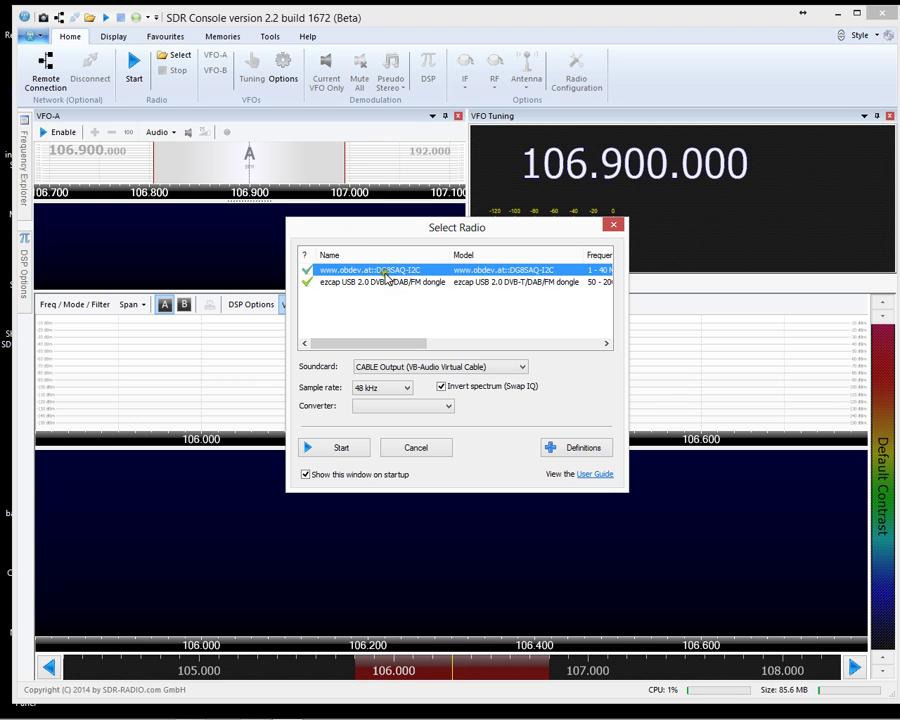
pyautogui.click(521, 368)
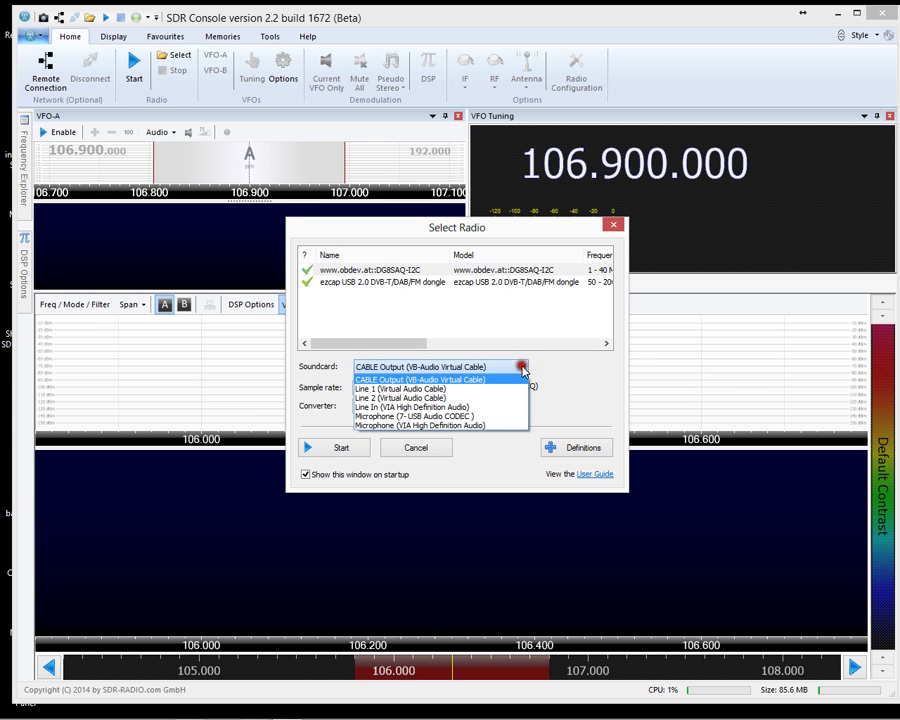
pyautogui.click(443, 416)
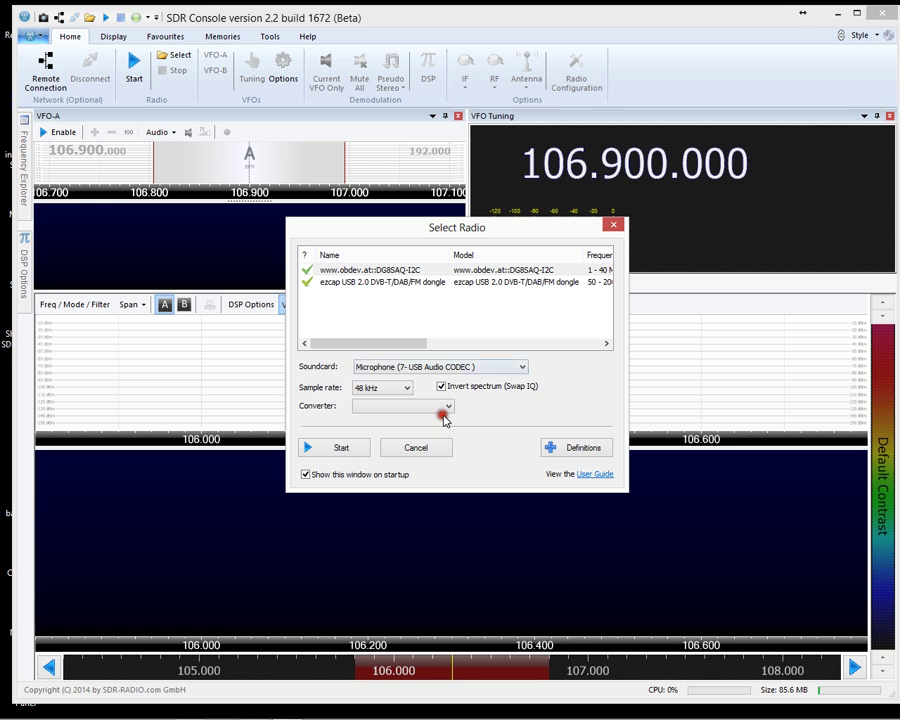
pyautogui.click(383, 287)
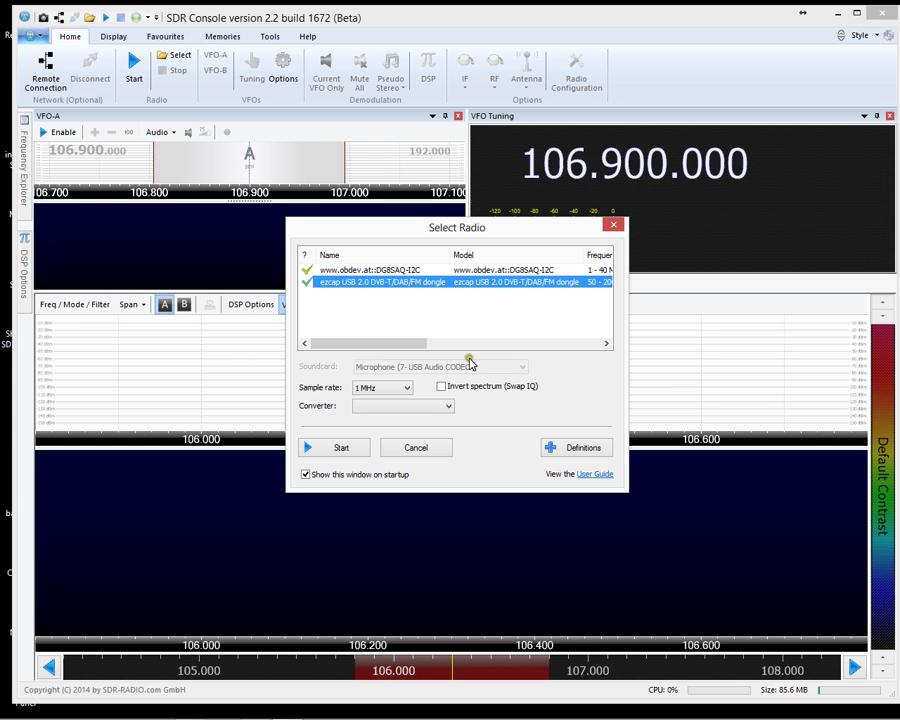
pyautogui.click(424, 452)
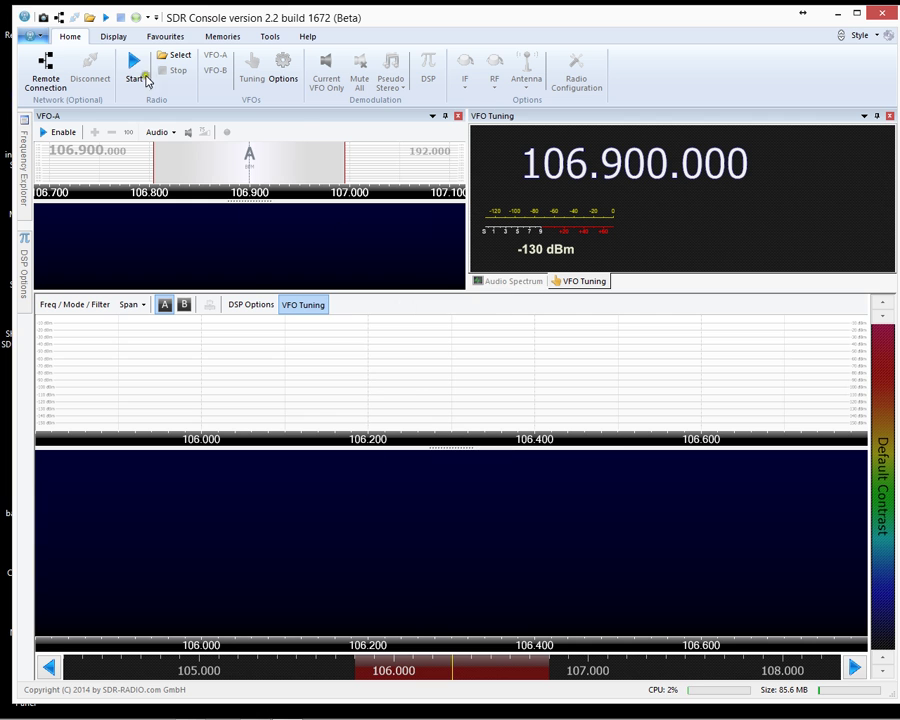
pyautogui.click(180, 58)
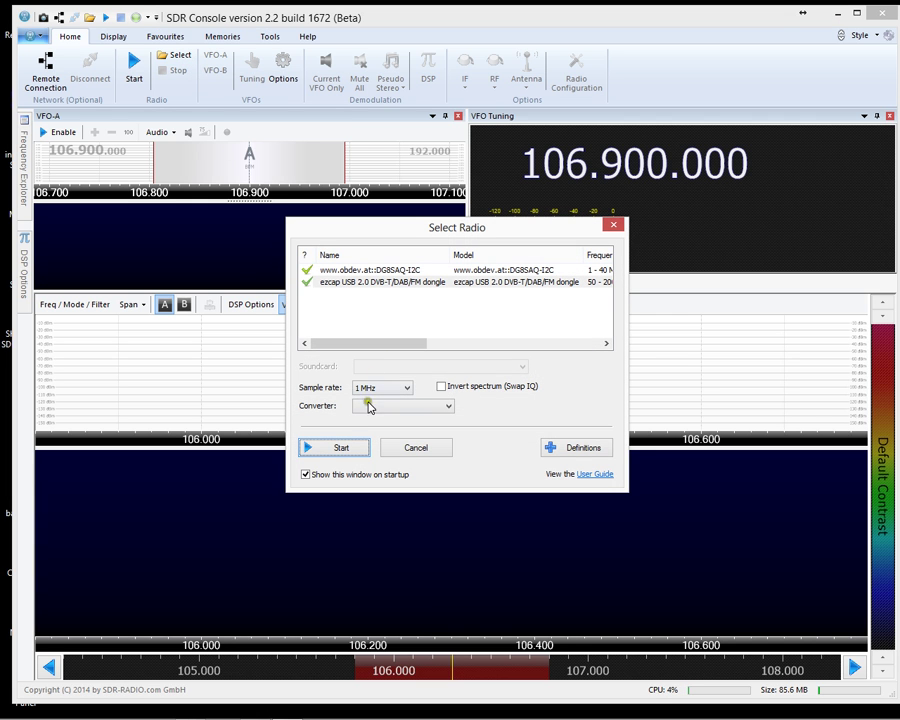
pyautogui.click(590, 448)
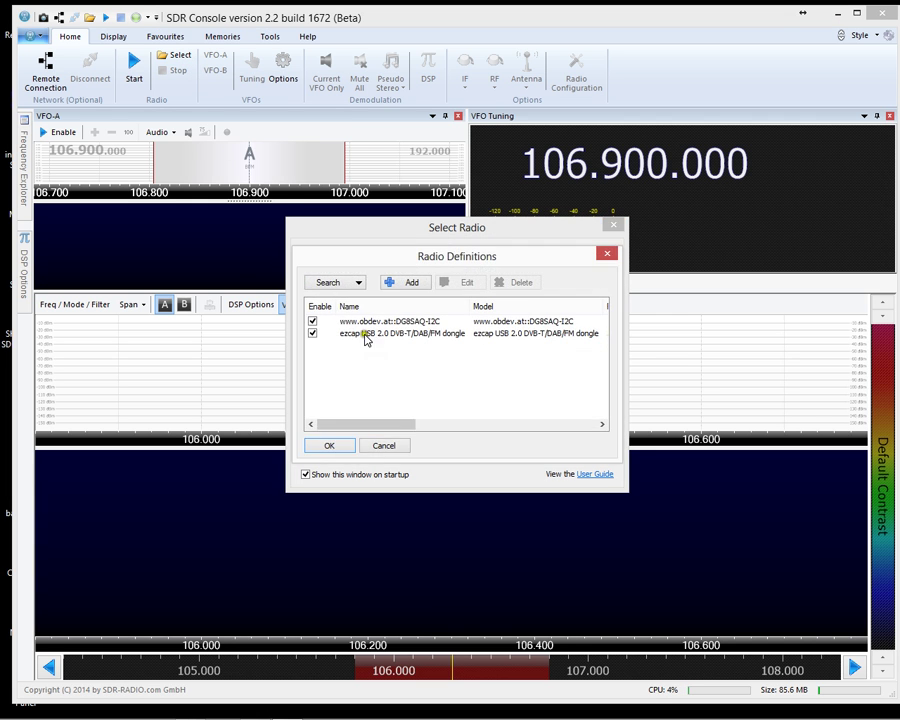
pyautogui.click(312, 321)
pyautogui.click(333, 445)
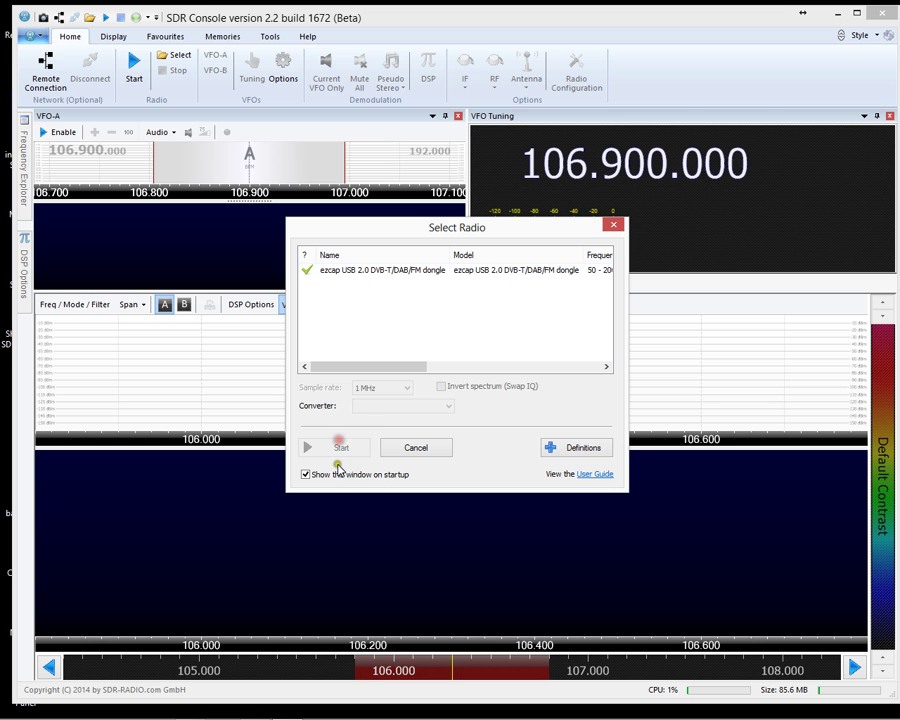
# Select the ezcap USB 2.0 DVB-T/DAB/FM dongle with a 1 MHz sample rate and start the radio
pyautogui.click(384, 272)
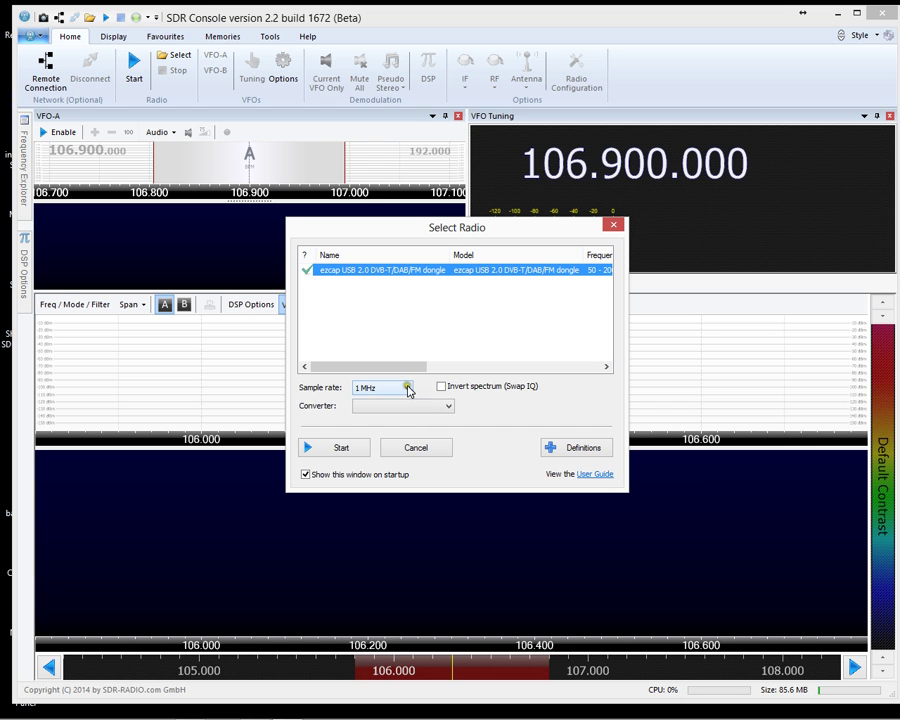
pyautogui.click(408, 391)
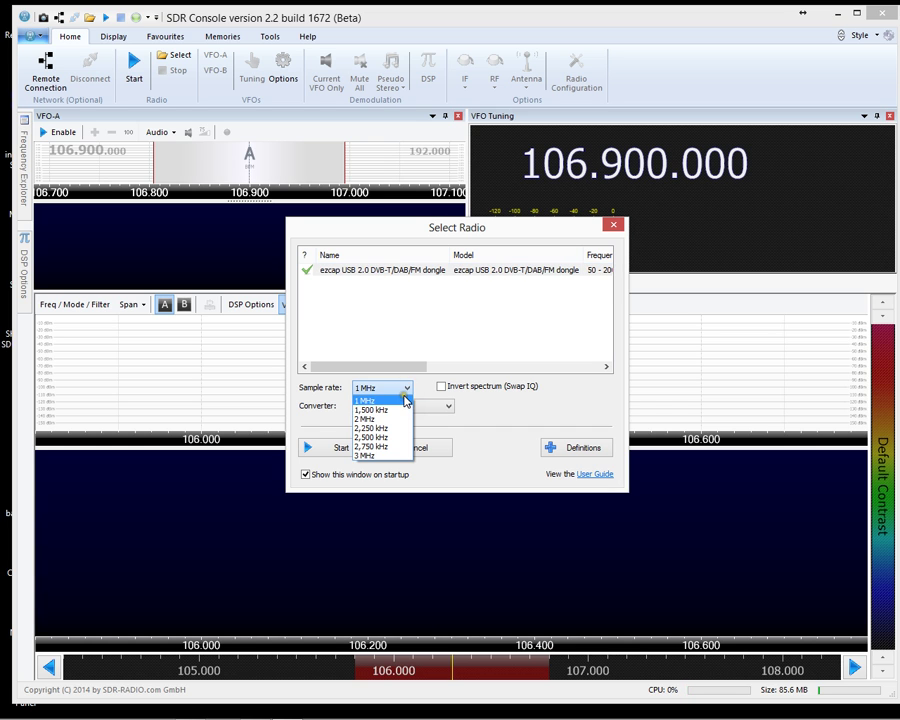
pyautogui.click(397, 402)
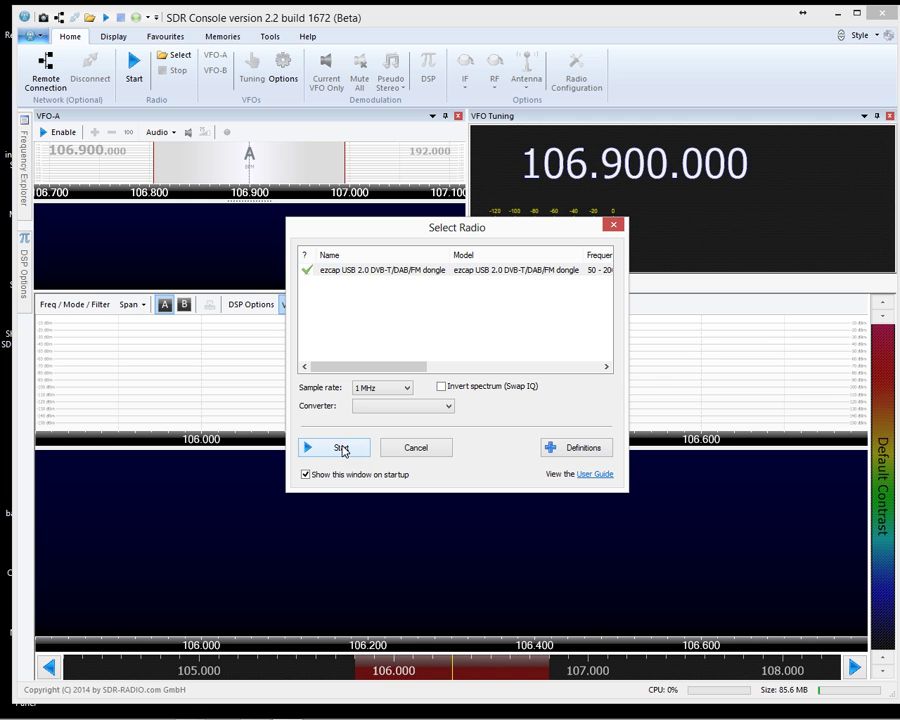
pyautogui.click(341, 448)
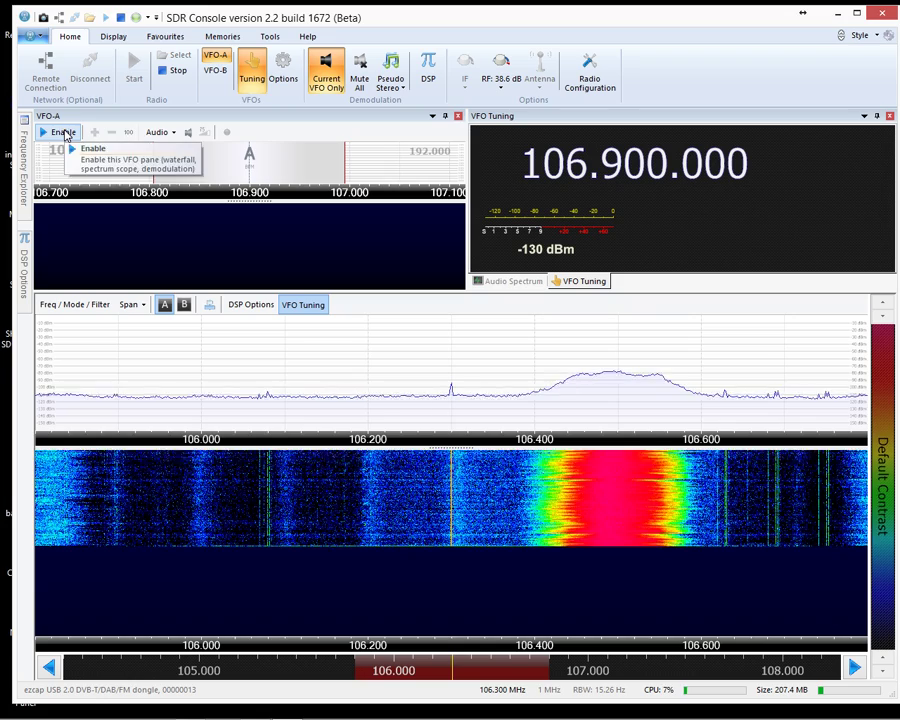
# Enable VFO-A and tune it to 106.500.000
pyautogui.click(62, 133)
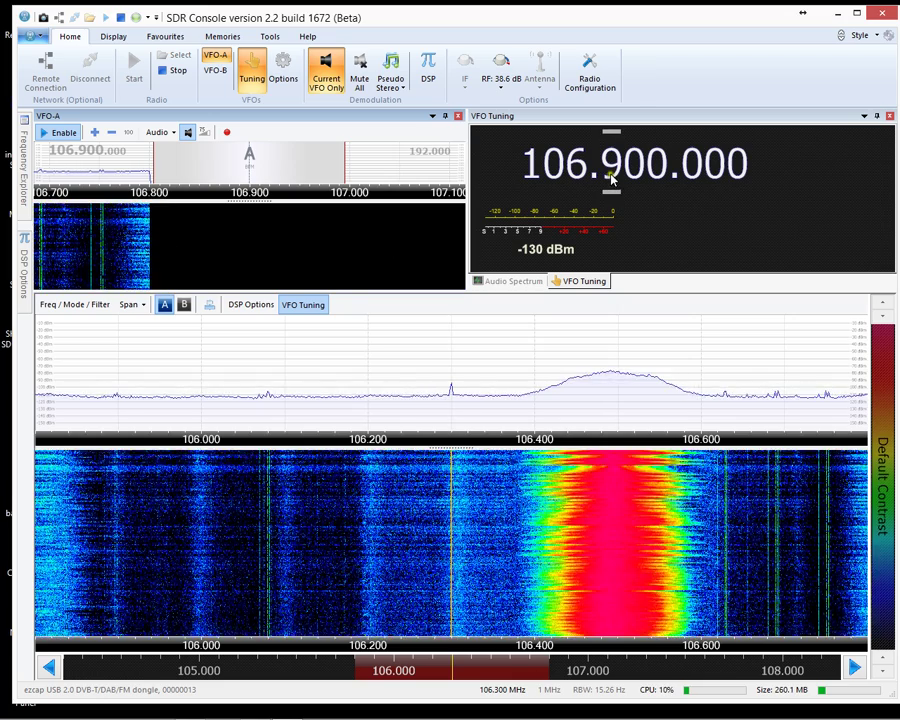
pyautogui.scroll(1, 610, 177)
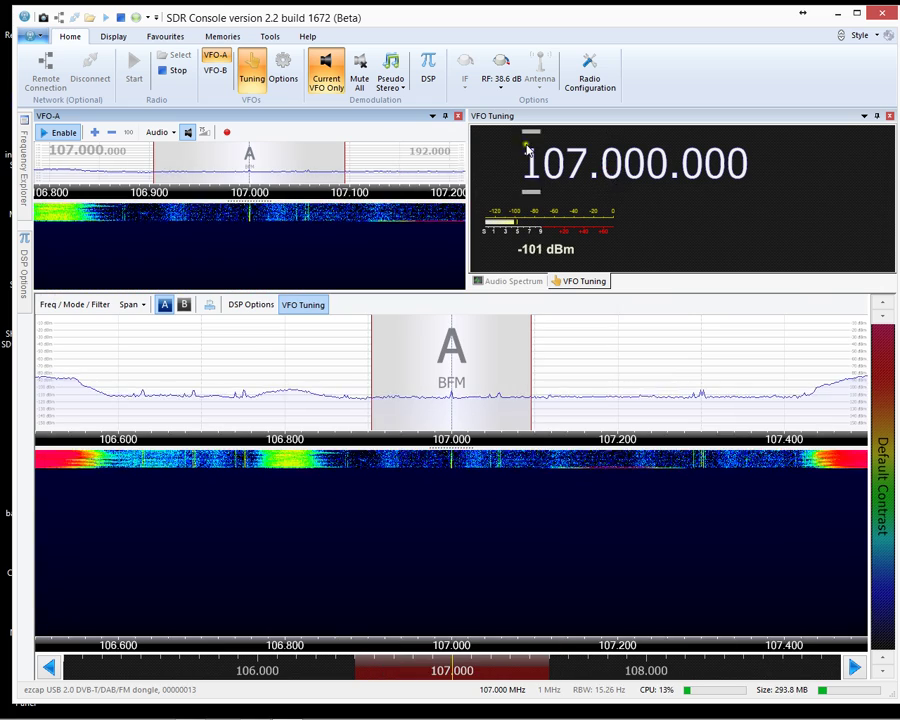
pyautogui.scroll(-1, 580, 172)
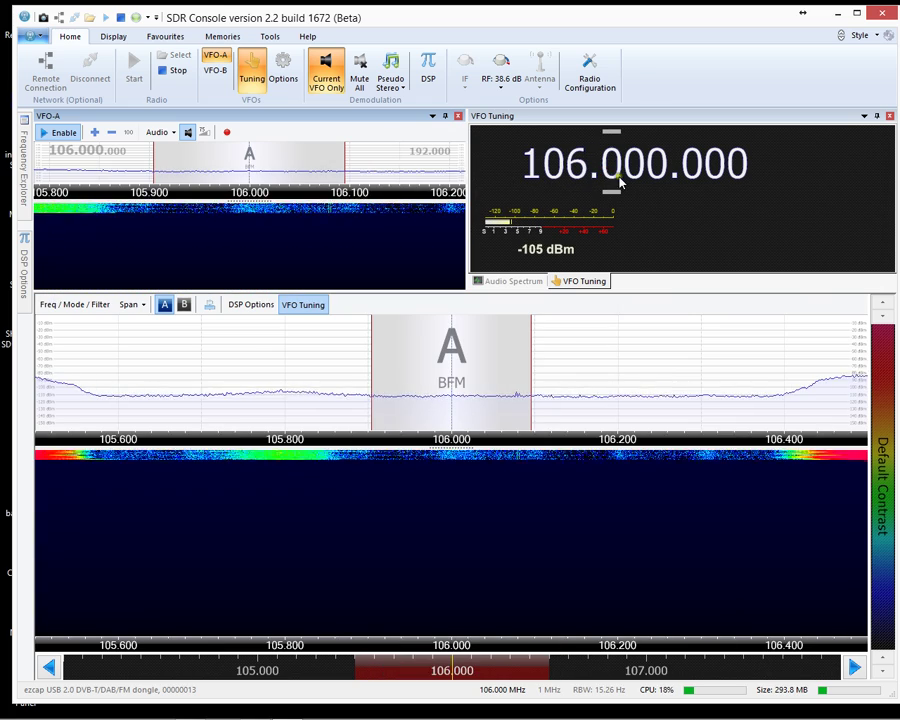
pyautogui.scroll(3, 620, 165)
pyautogui.scroll(2, 622, 163)
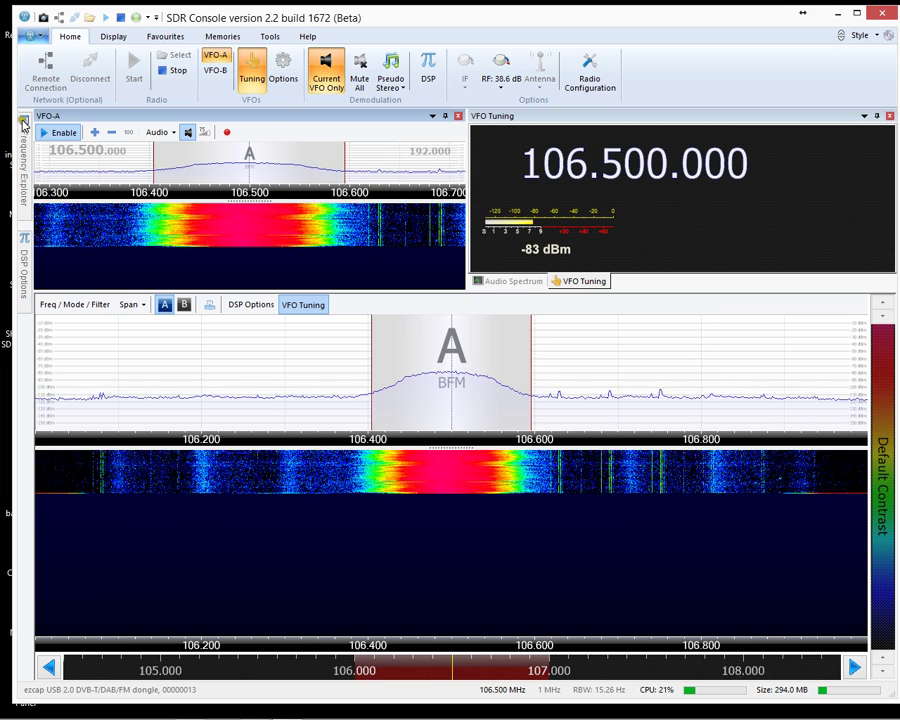
# In the Frequency Explorer, choose FM-Broadcast demodulation and apply a display span of 1.000.000
pyautogui.moveTo(22, 125)
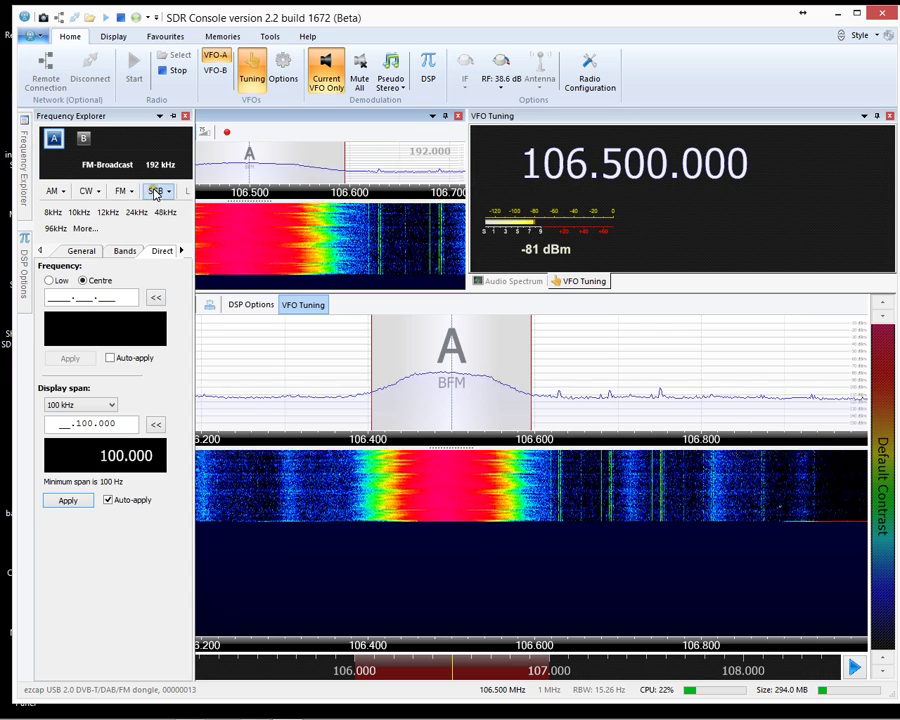
pyautogui.click(157, 191)
pyautogui.click(134, 191)
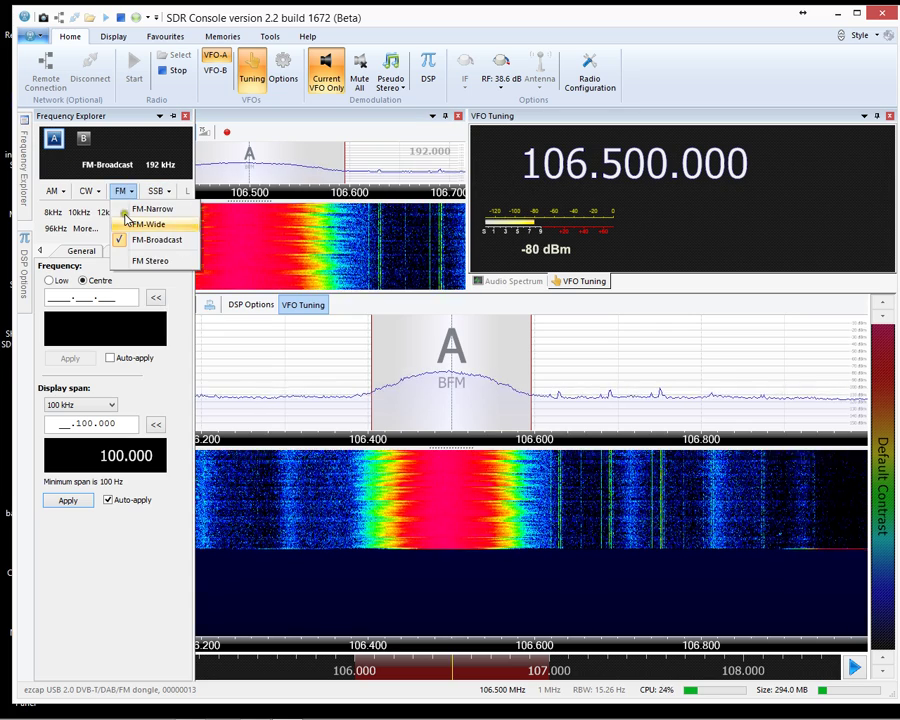
pyautogui.click(148, 241)
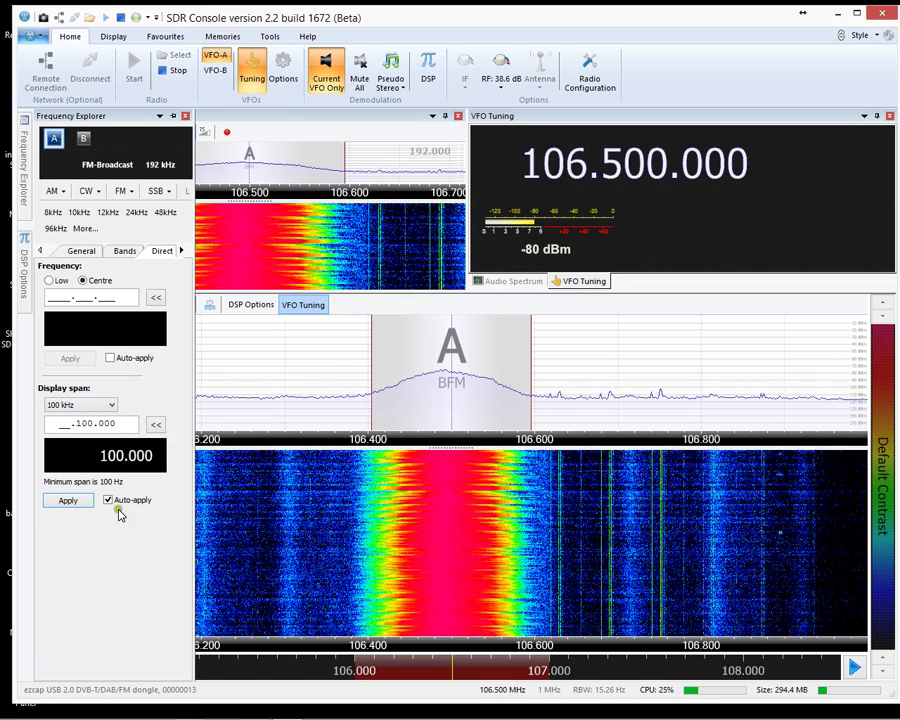
pyautogui.click(154, 425)
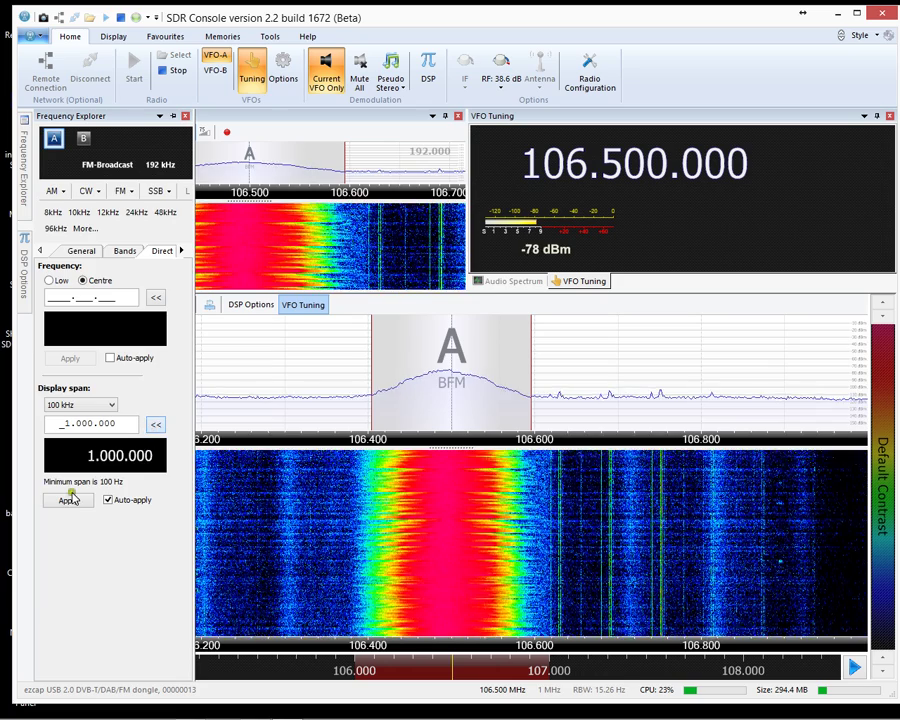
pyautogui.click(68, 499)
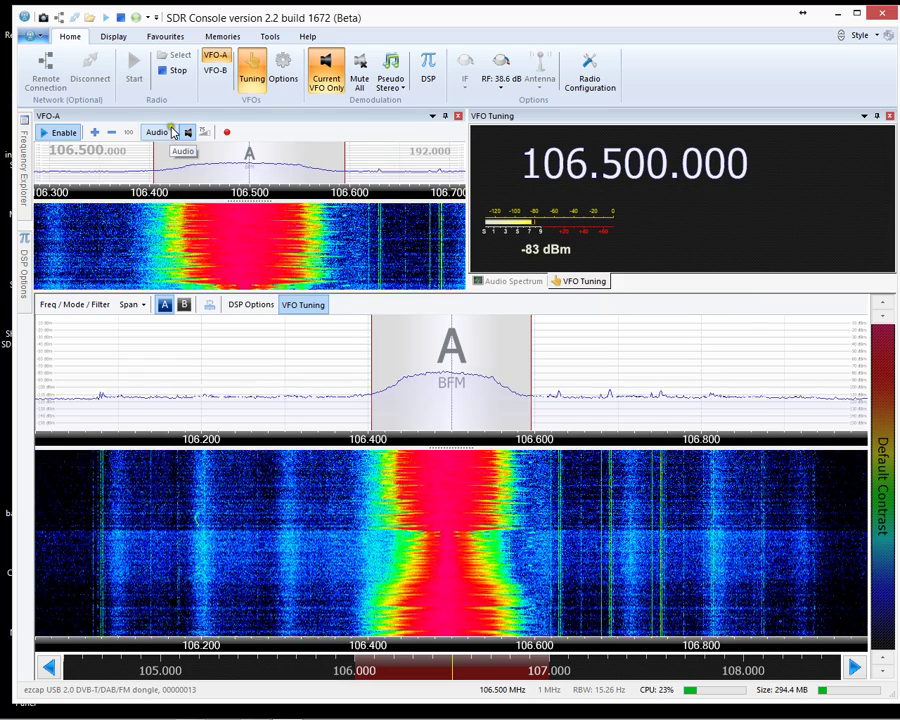
# Check the available audio playback devices for VFO-A without changing them, and stop the radio
pyautogui.click(171, 136)
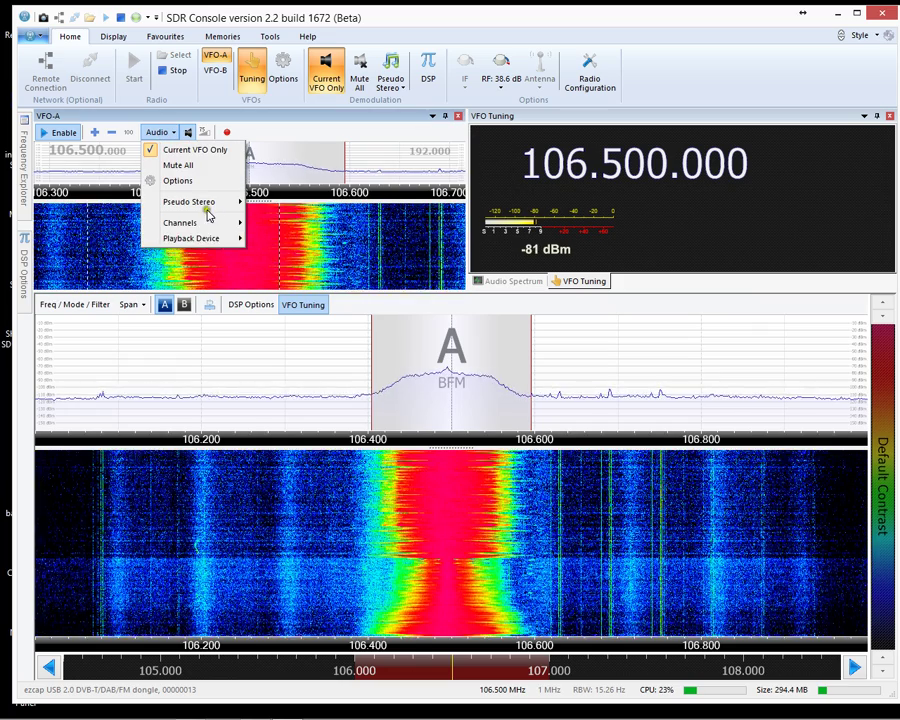
pyautogui.moveTo(212, 238)
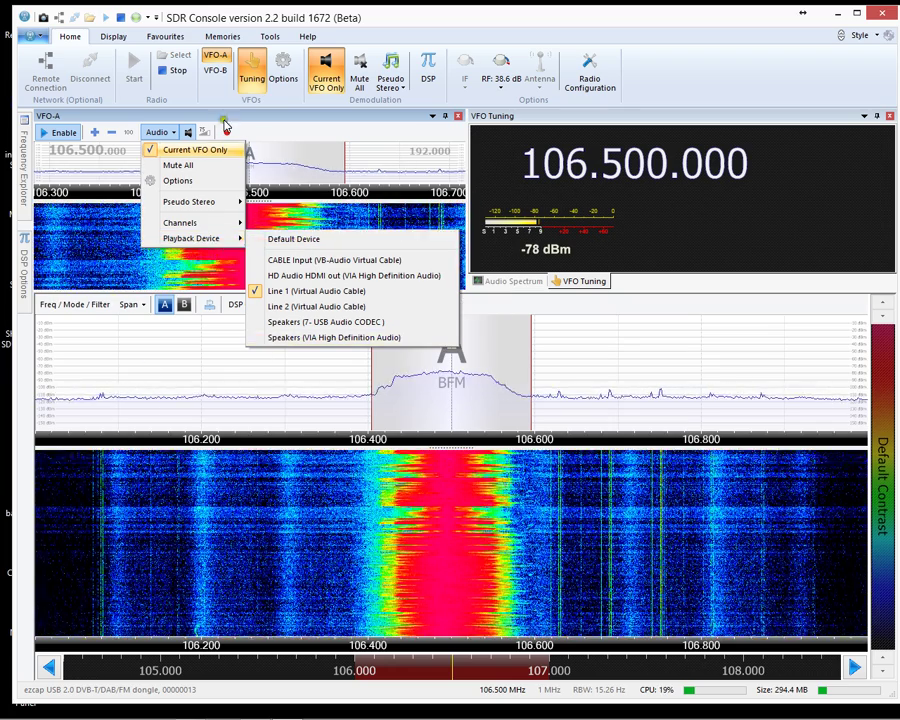
pyautogui.press('Escape')
pyautogui.press('Escape')
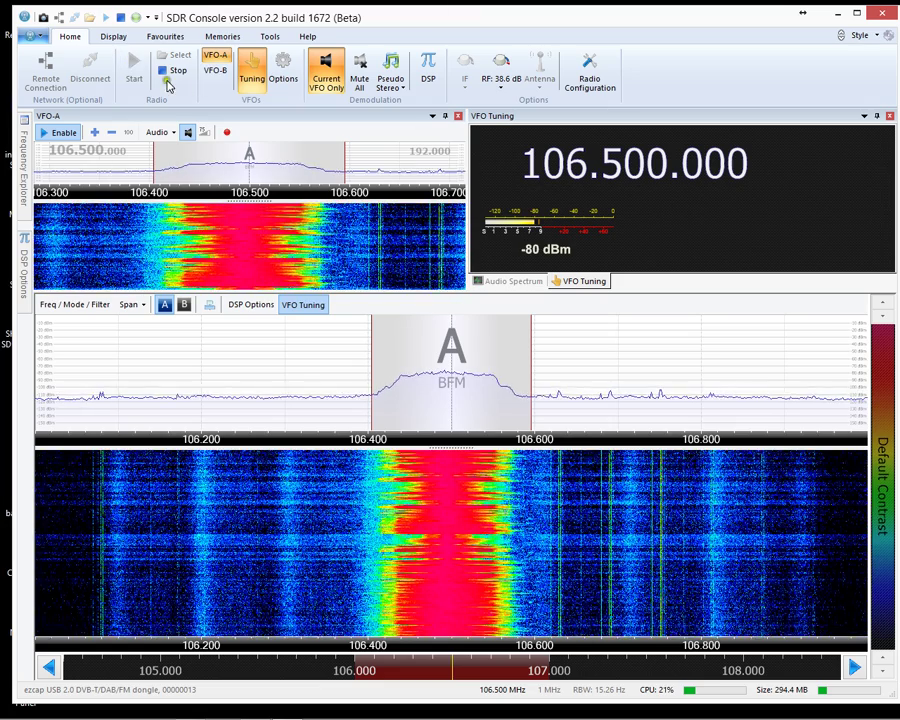
pyautogui.click(177, 72)
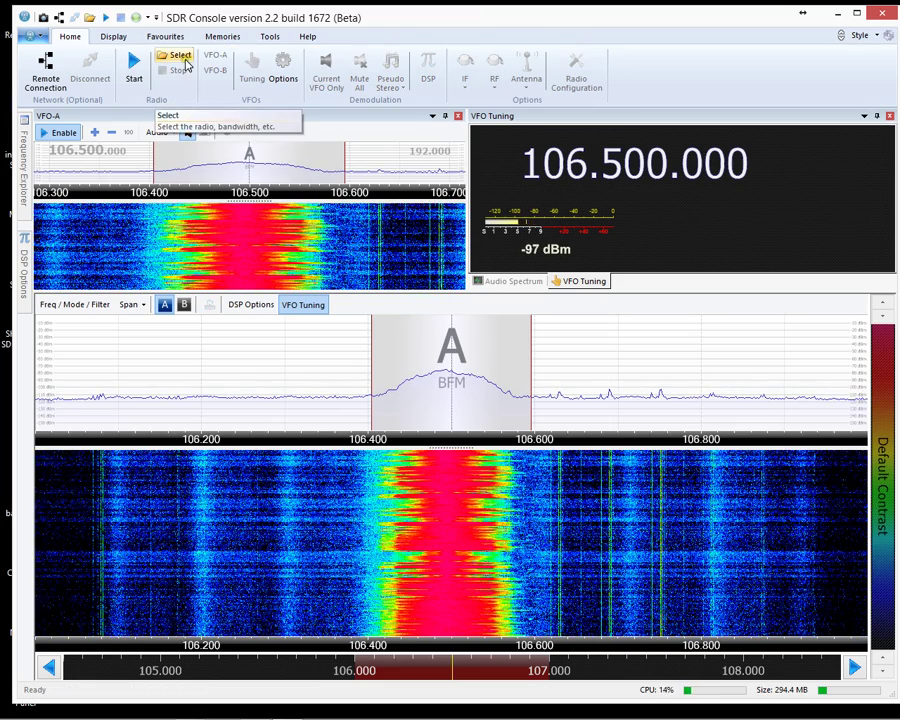
# Try repeatedly to start the radio with the ezcap USB 2.0 DVB-T/DAB/FM dongle selected
pyautogui.click(178, 56)
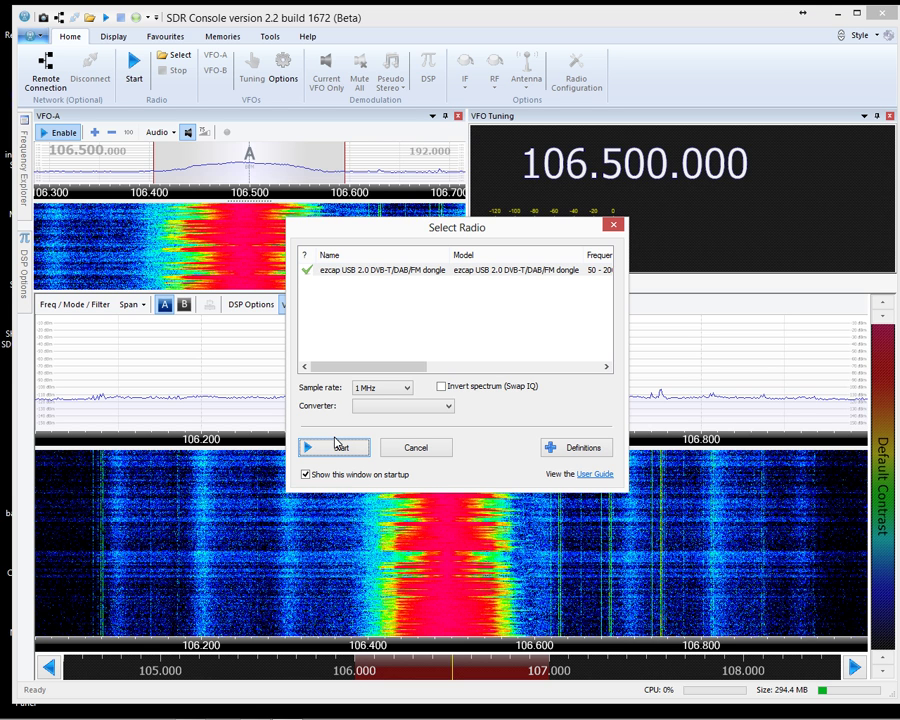
pyautogui.click(418, 272)
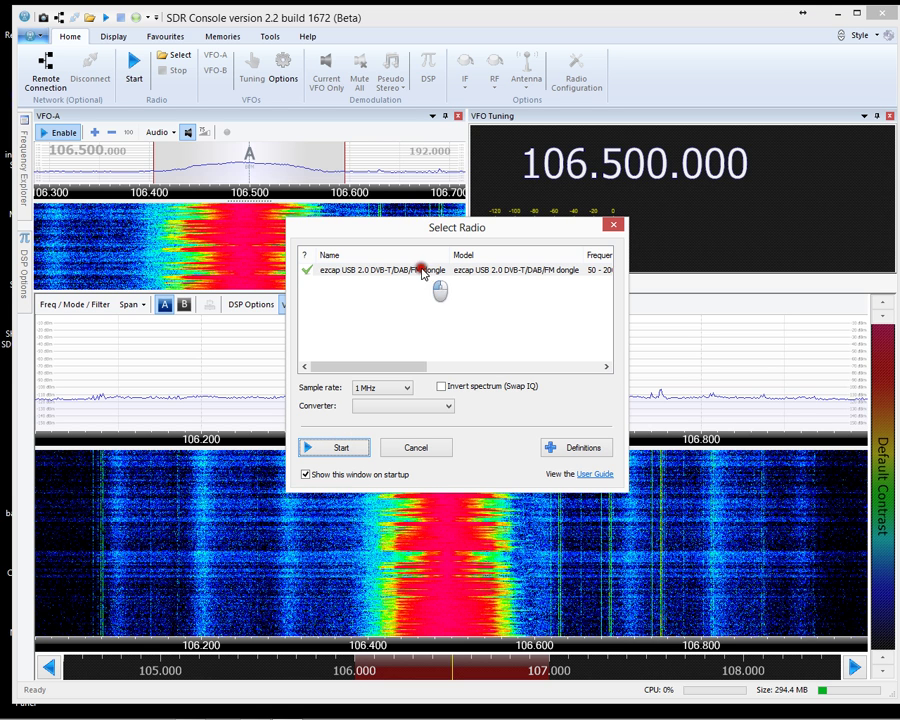
pyautogui.click(336, 447)
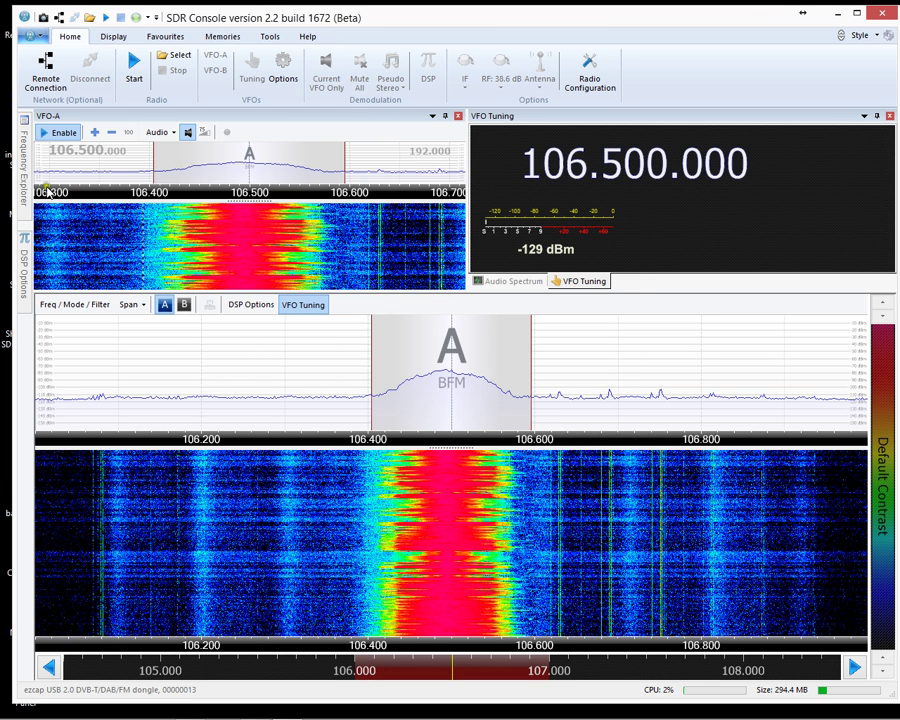
pyautogui.click(66, 133)
pyautogui.click(178, 56)
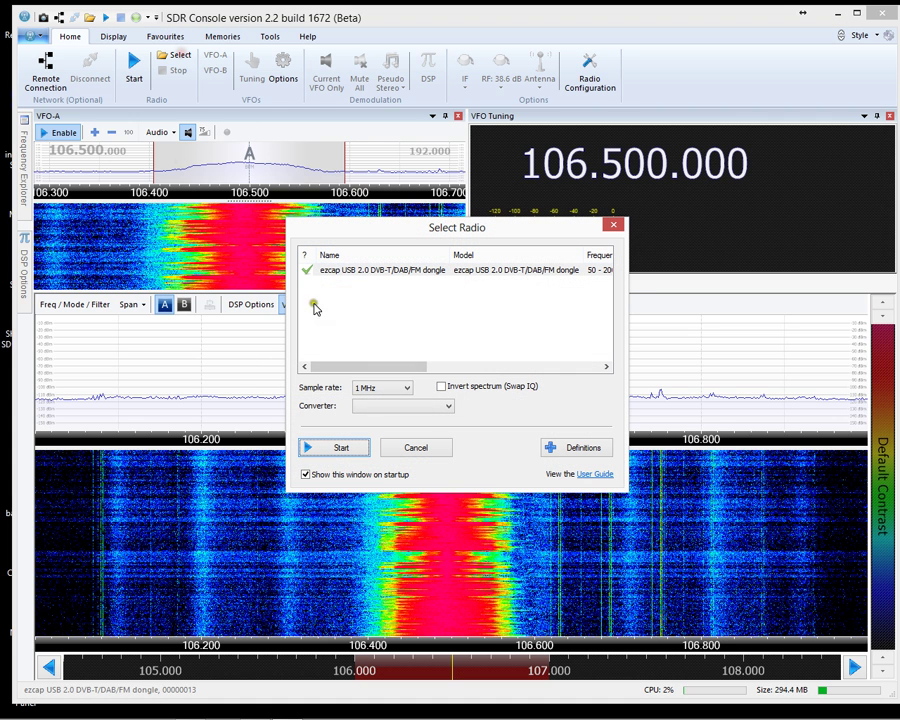
pyautogui.click(392, 270)
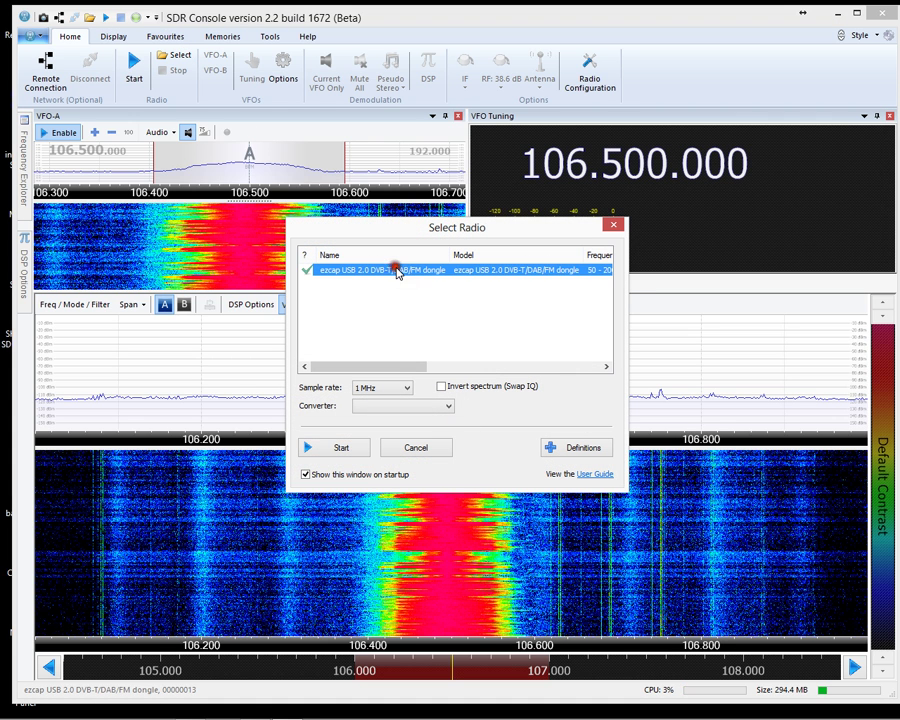
pyautogui.click(364, 450)
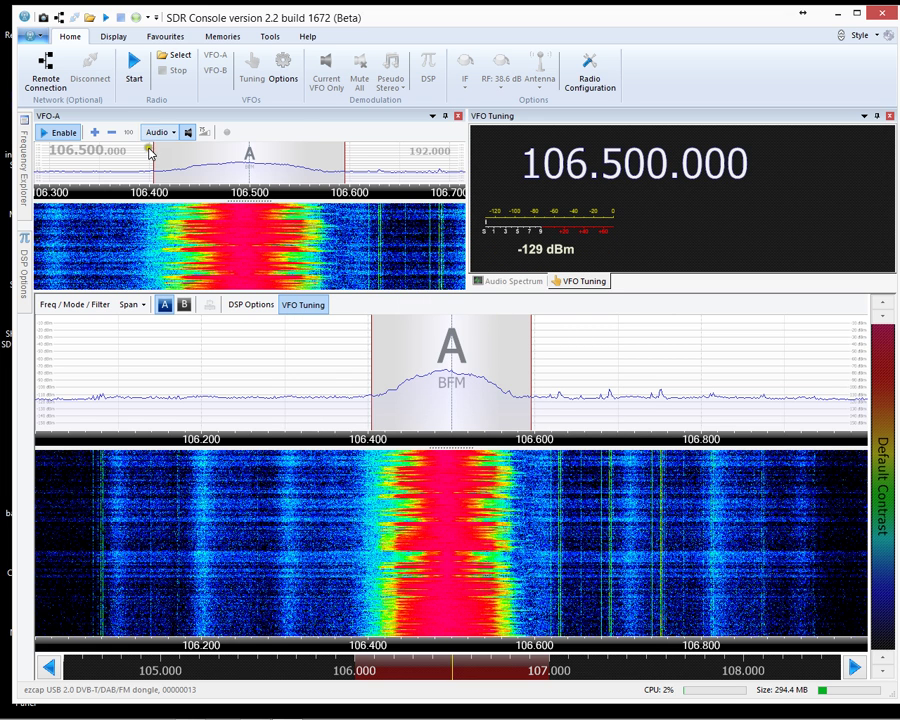
pyautogui.click(172, 57)
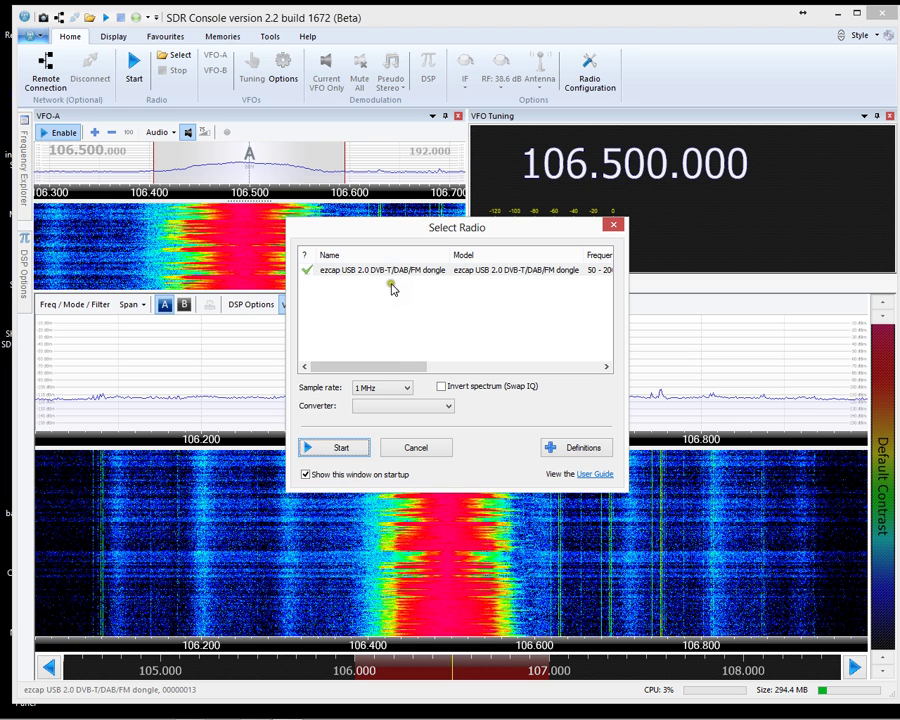
pyautogui.click(356, 447)
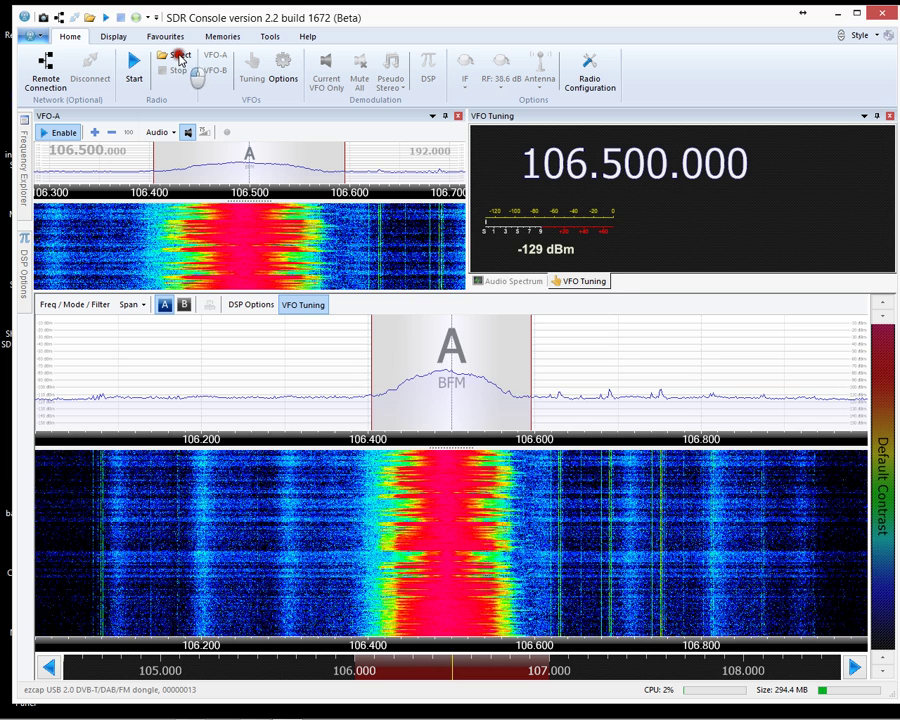
# Open the radio definitions and search for RTL SDR (USB) devices
pyautogui.click(176, 57)
pyautogui.click(608, 444)
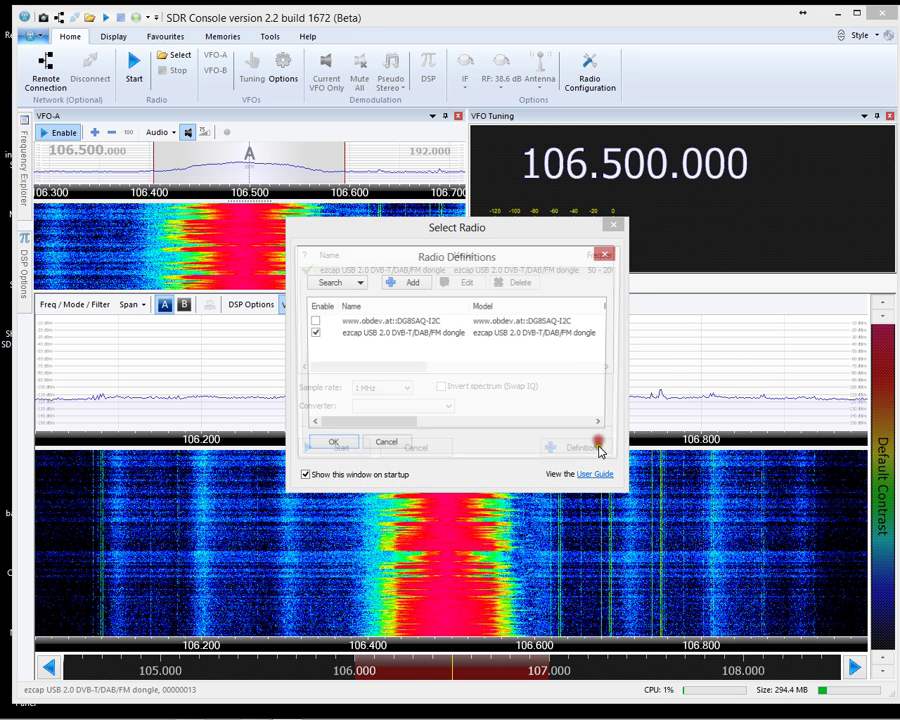
pyautogui.click(340, 282)
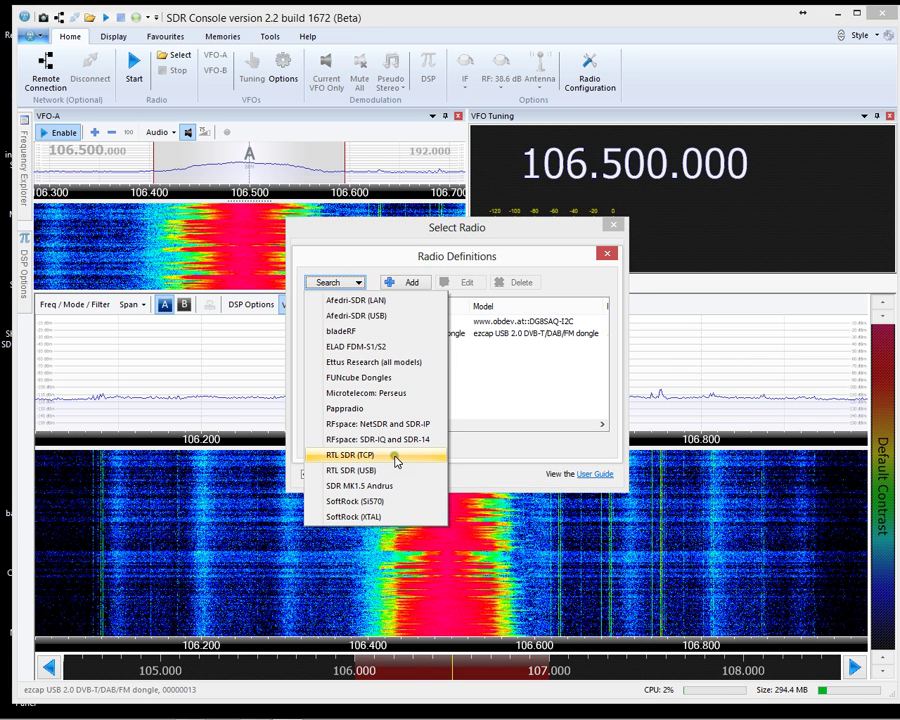
pyautogui.click(374, 471)
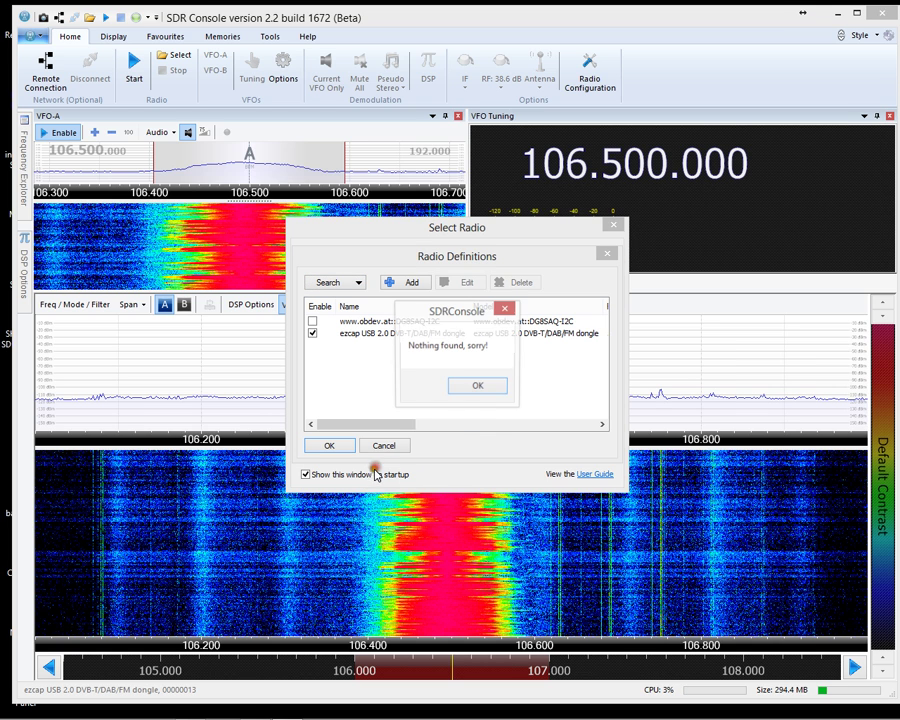
pyautogui.click(491, 391)
# Delete the ezcap USB 2.0 DVB-T/DAB/FM dongle entry from the radio definitions
pyautogui.click(403, 334)
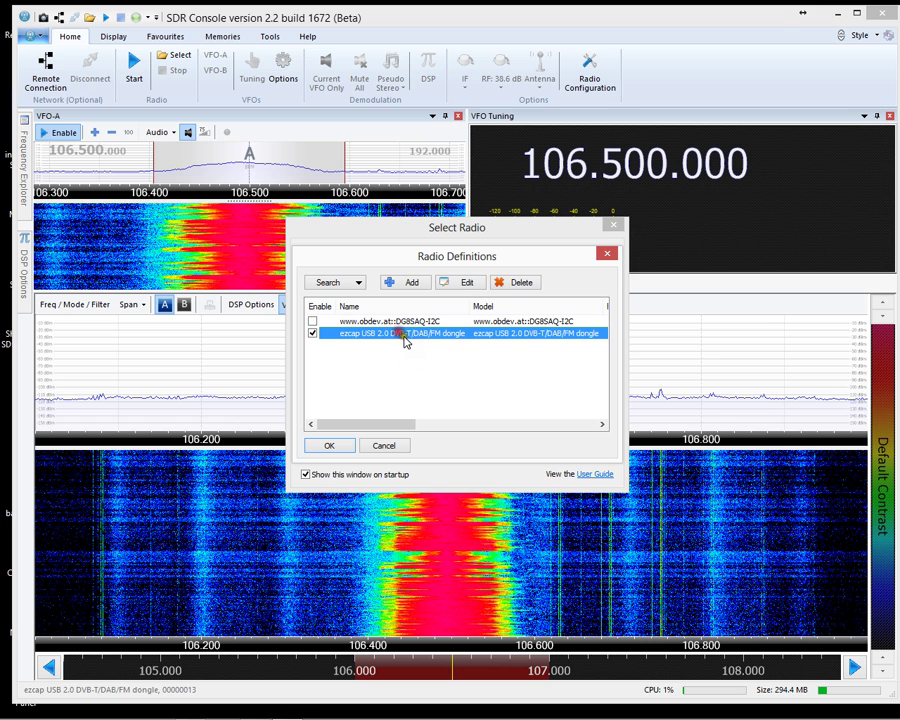
pyautogui.click(311, 333)
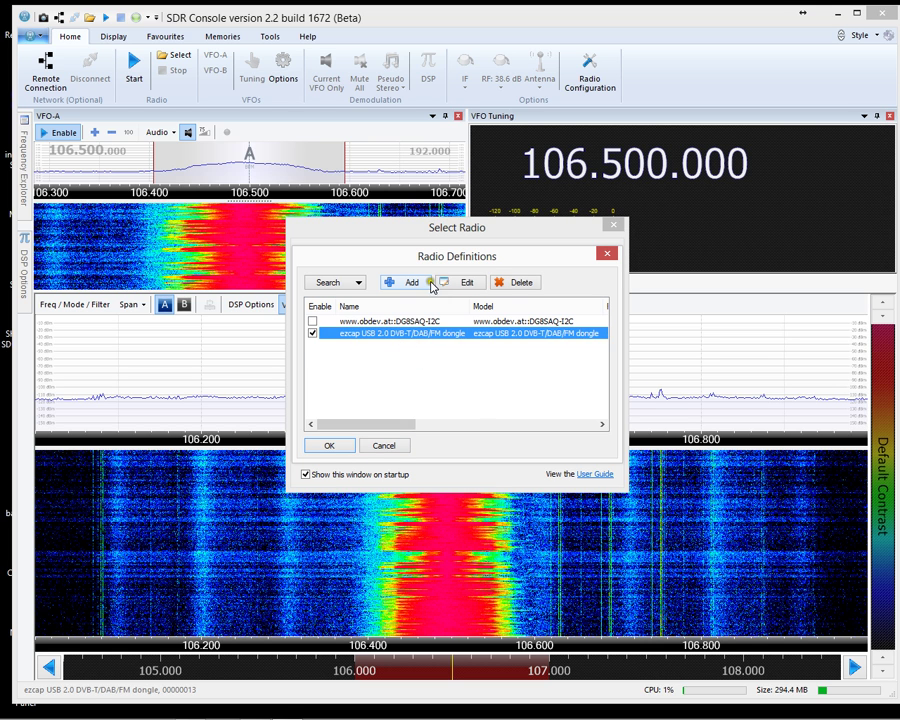
pyautogui.click(521, 284)
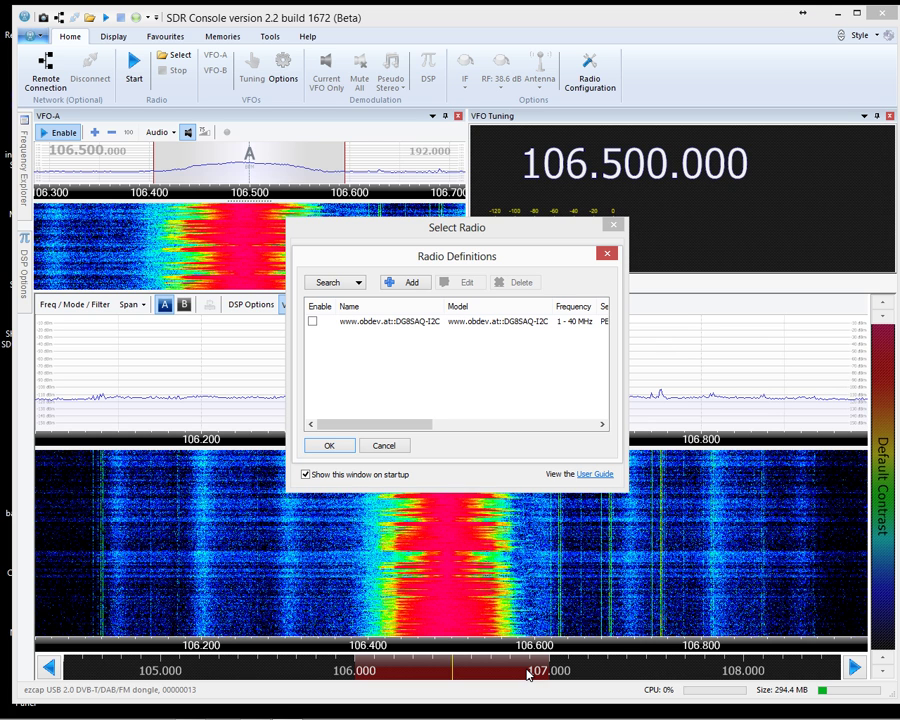
# Search again for RTL SDR (USB) devices and update the definitions list with the found entry
pyautogui.click(359, 282)
pyautogui.click(350, 470)
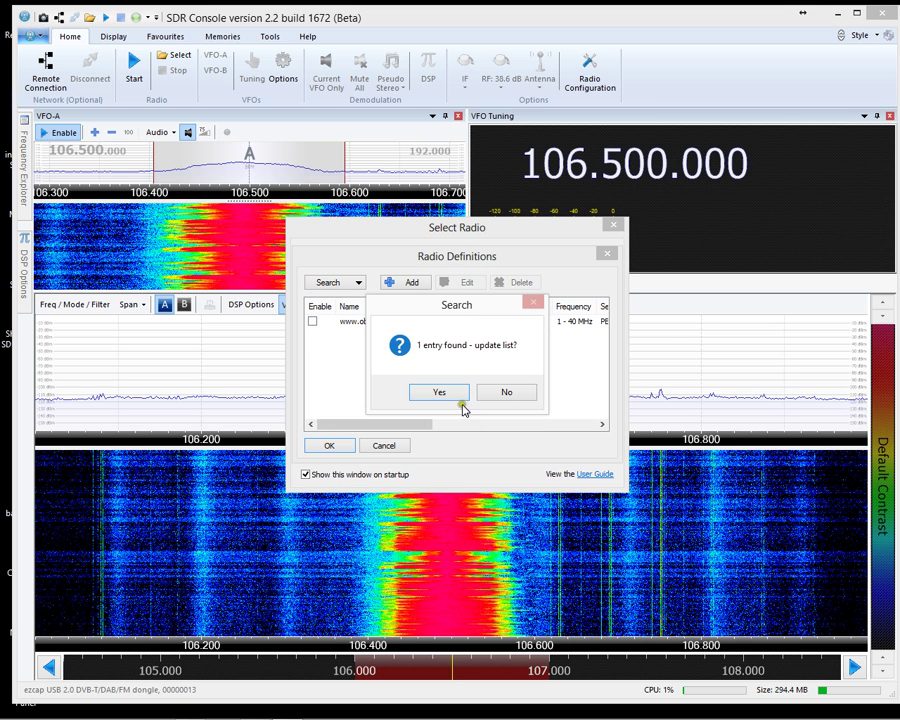
pyautogui.click(449, 396)
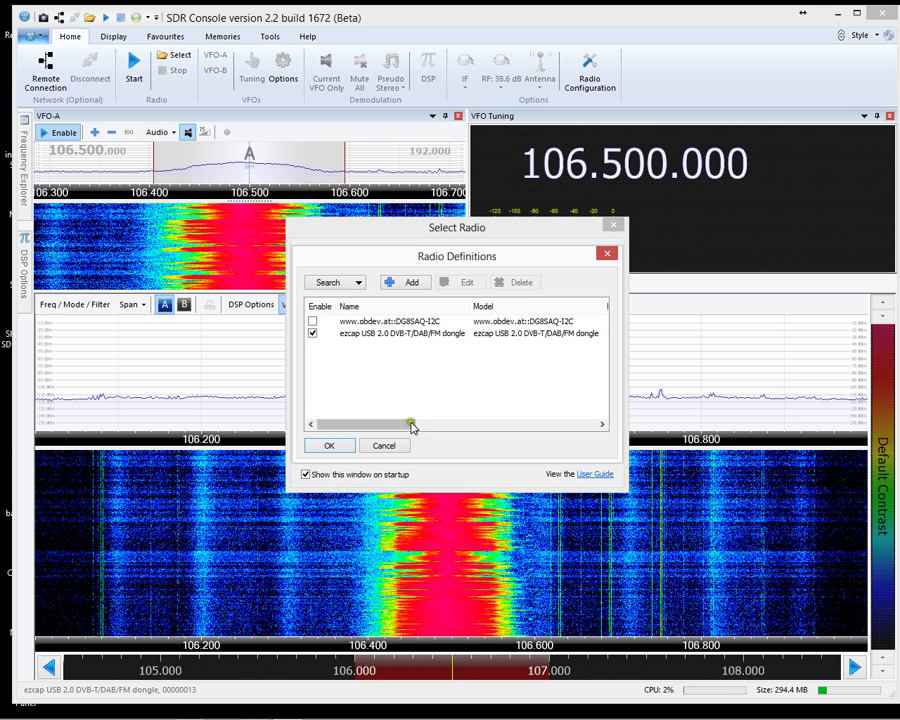
# Accept the radio definitions and start the radio with the ezcap USB 2.0 DVB-T/DAB/FM dongle
pyautogui.click(420, 352)
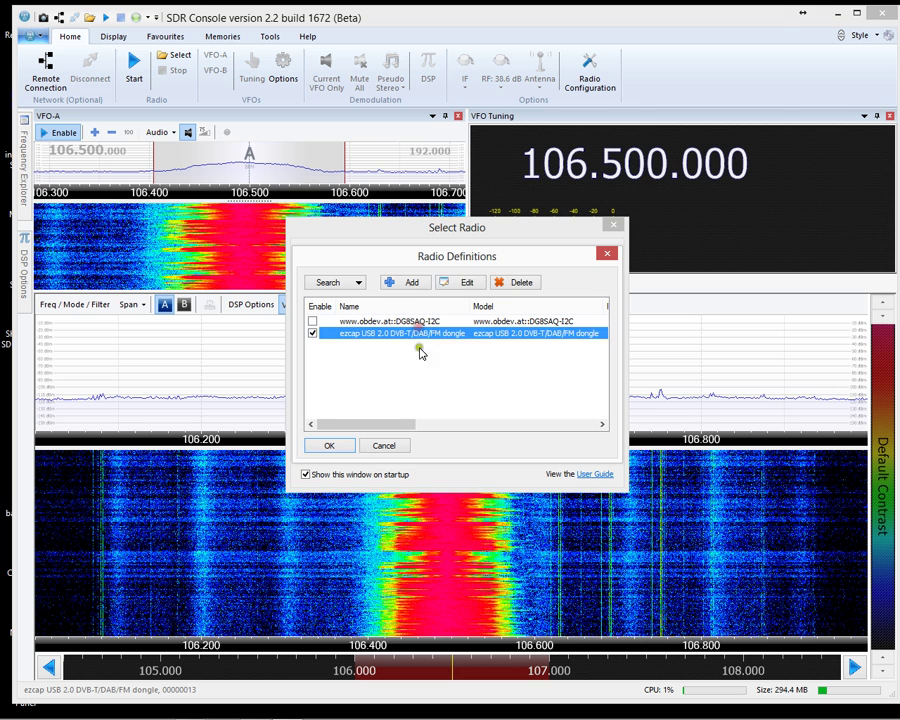
pyautogui.click(333, 445)
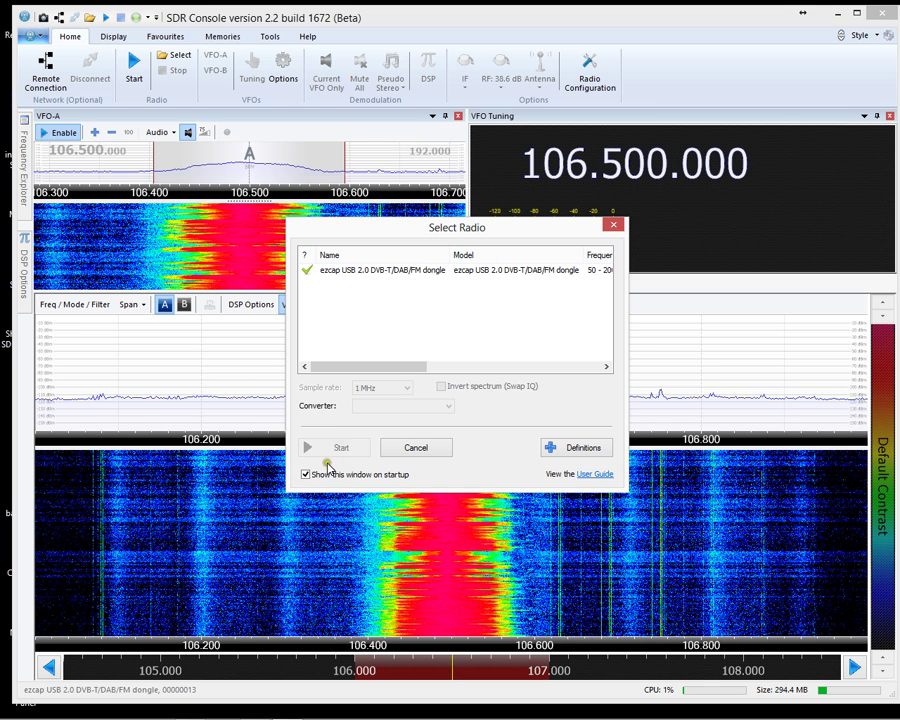
pyautogui.click(390, 271)
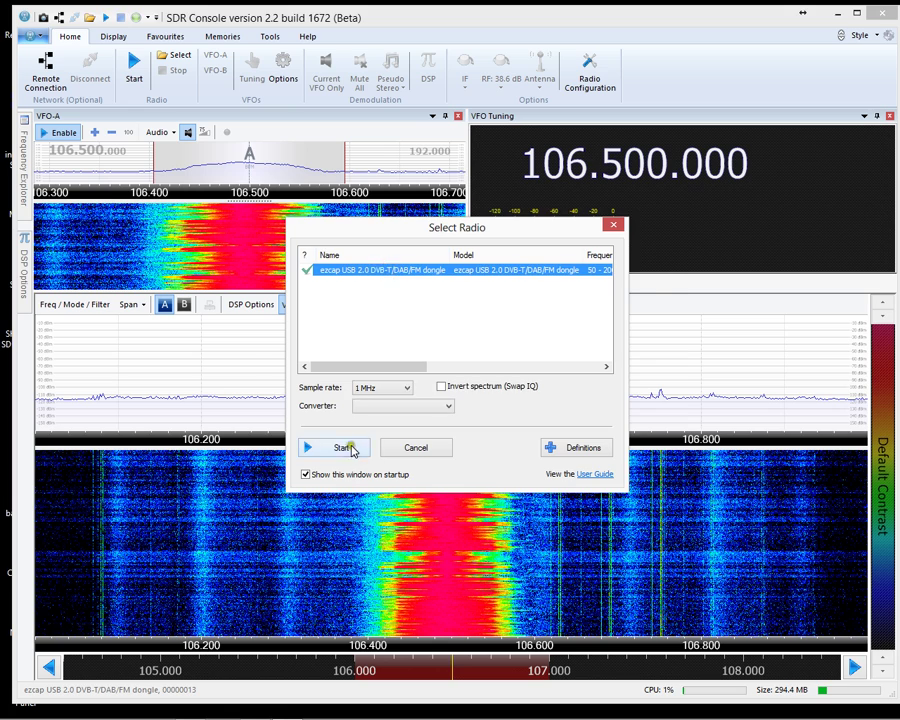
pyautogui.click(342, 448)
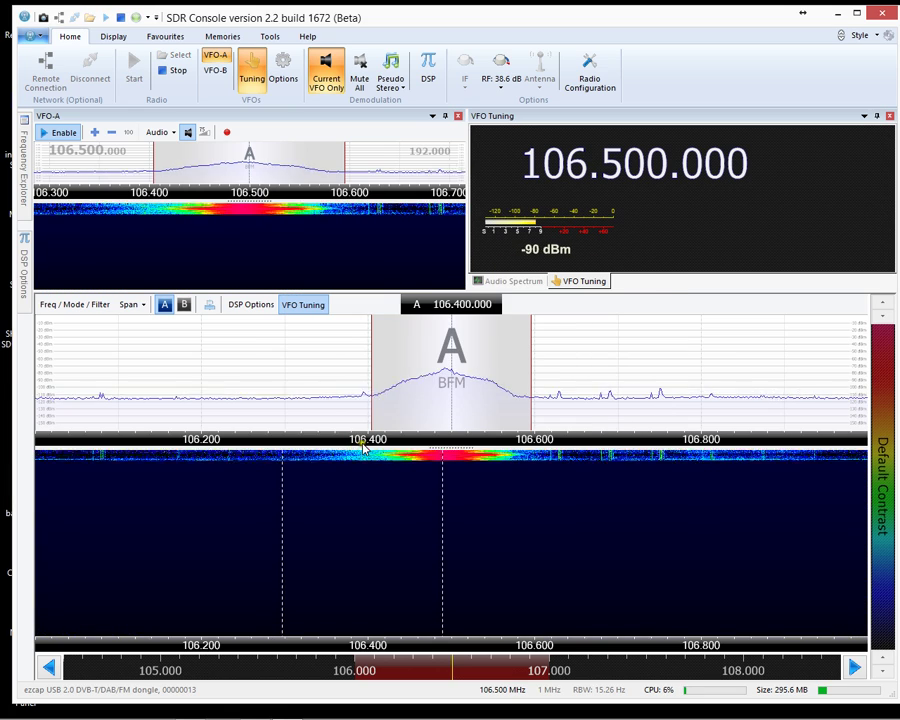